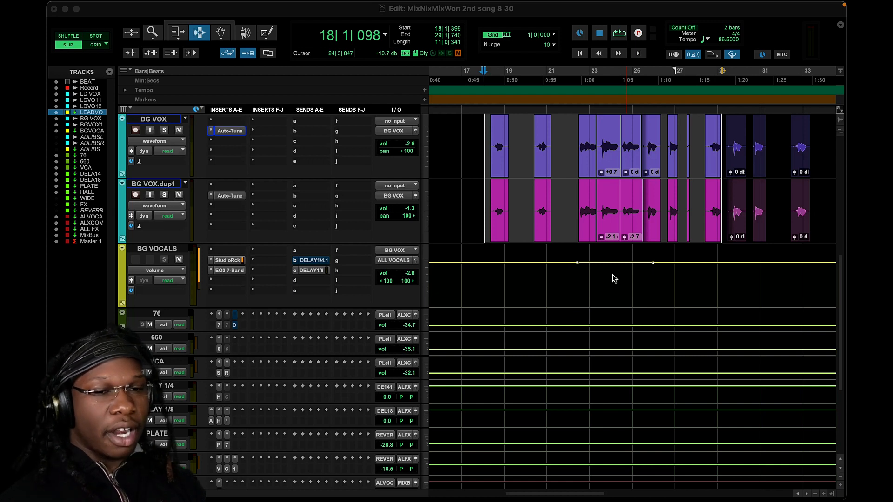
- Play the selected vocal section from bar 18, then bring the LEAD VOCAL and background vocal tracks into view
{"action": "scroll", "coordinate": [606, 253], "scroll_direction": "up", "scroll_amount": 10}
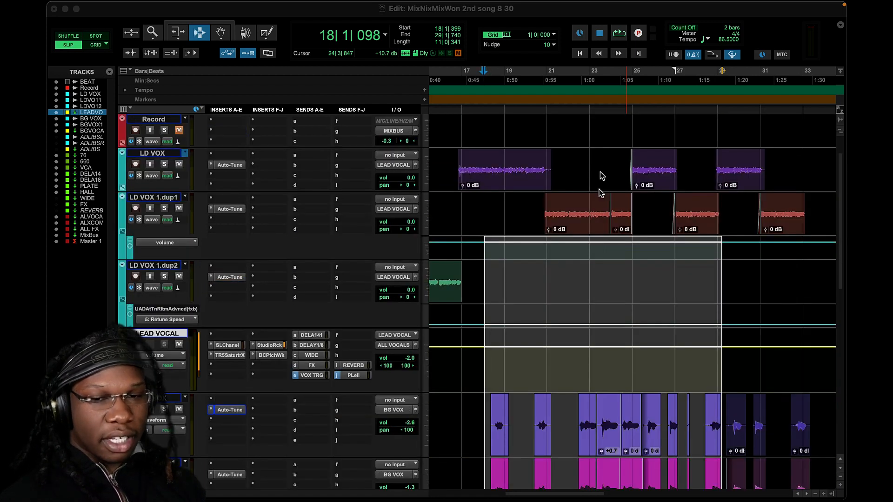
{"action": "left_click", "coordinate": [619, 33]}
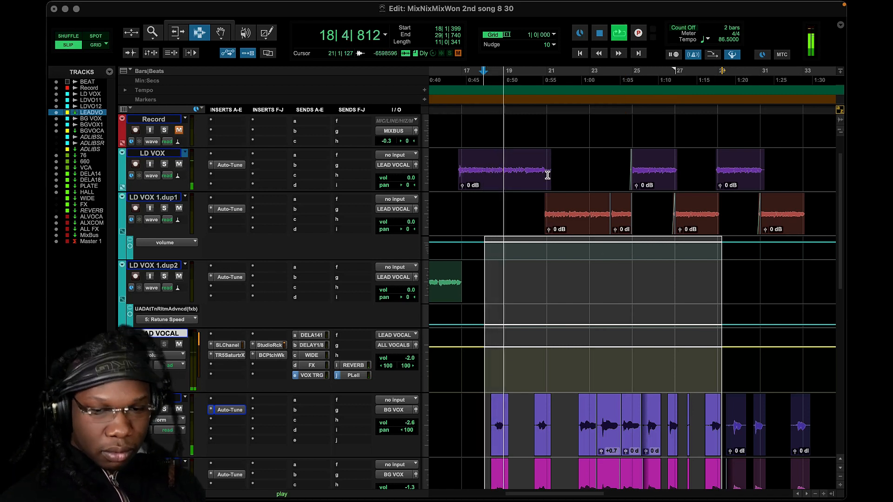
{"action": "scroll", "coordinate": [550, 268], "scroll_direction": "down", "scroll_amount": 3}
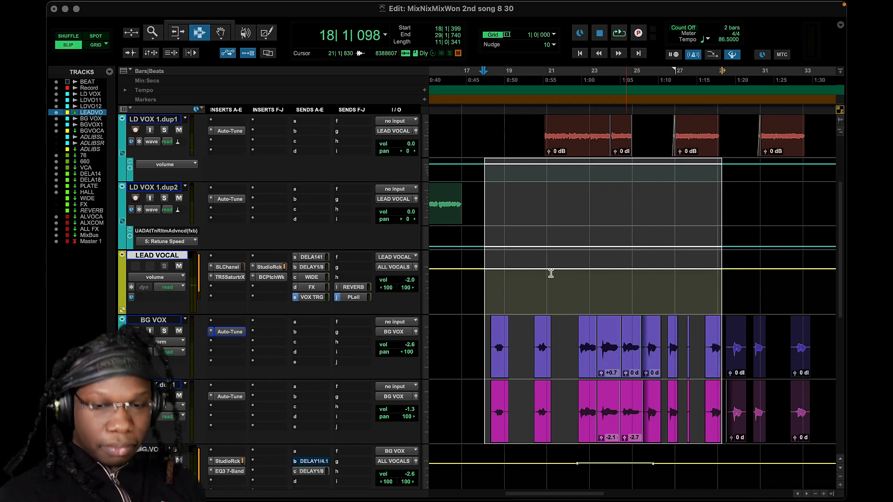
{"action": "scroll", "coordinate": [570, 369], "scroll_direction": "down", "scroll_amount": 2}
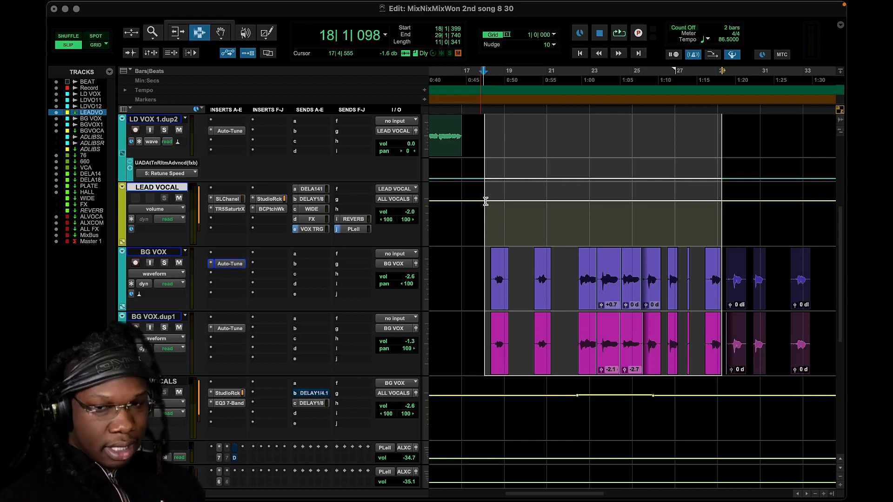
- Open the Auto-Tune insert on BG VOX, keep its window from being replaced, and place it clear of the inserts
{"action": "left_click", "coordinate": [230, 264]}
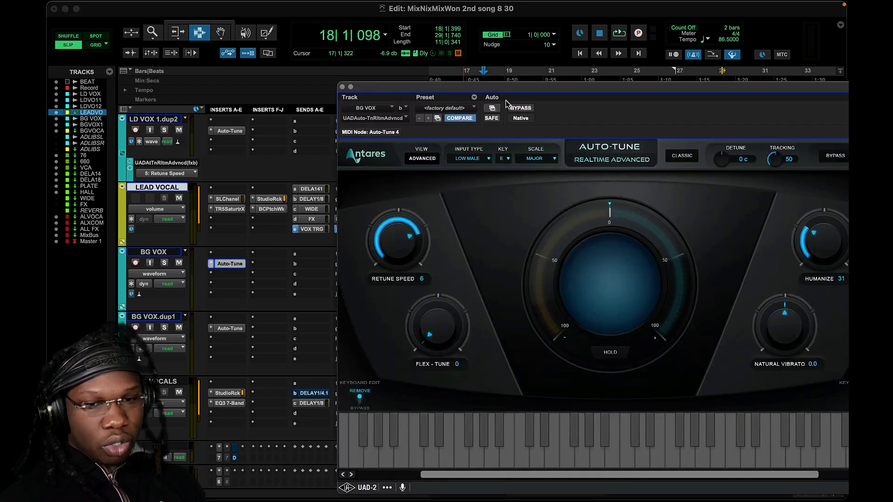
{"action": "left_click_drag", "start_coordinate": [511, 96], "coordinate": [407, 87]}
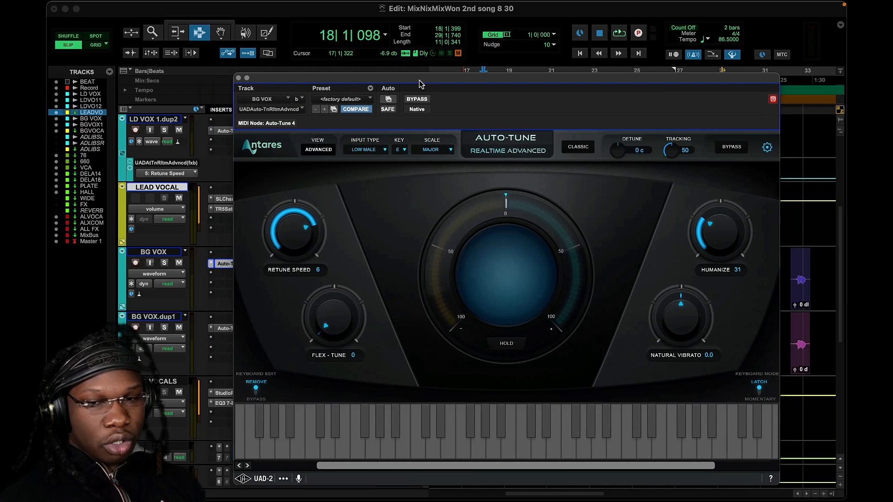
{"action": "left_click", "coordinate": [772, 100]}
{"action": "left_click_drag", "start_coordinate": [708, 75], "coordinate": [781, 68]}
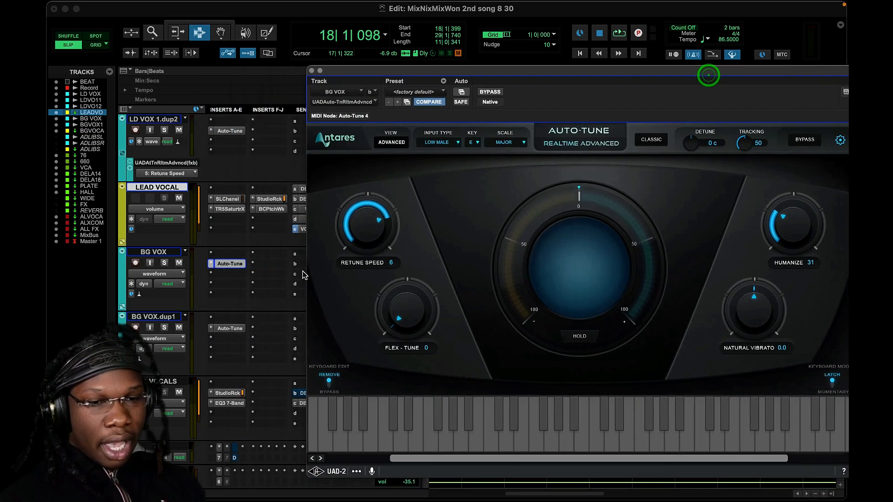
- Open the Auto-Tune insert on BG VOX.dup1 and arrange its window so both tracks' settings can be compared
{"action": "left_click", "coordinate": [229, 328]}
{"action": "left_click_drag", "start_coordinate": [474, 84], "coordinate": [251, 93]}
{"action": "left_click", "coordinate": [619, 109]}
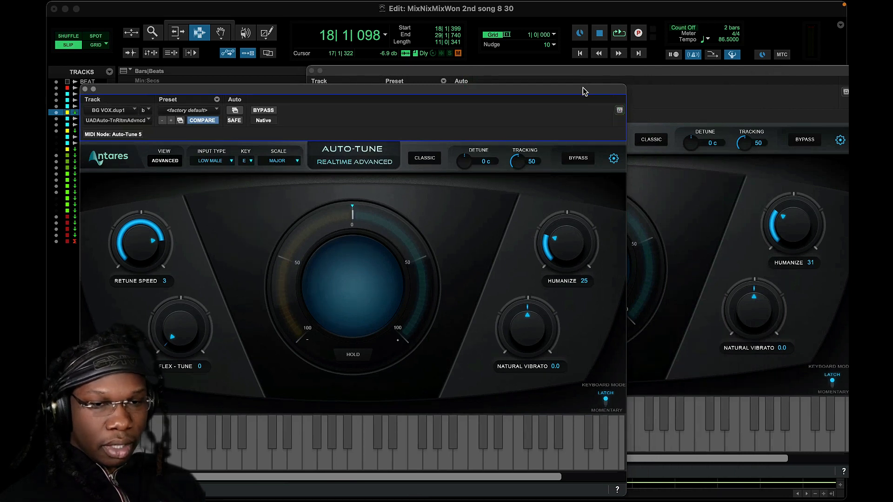
{"action": "left_click_drag", "start_coordinate": [582, 88], "coordinate": [590, 155]}
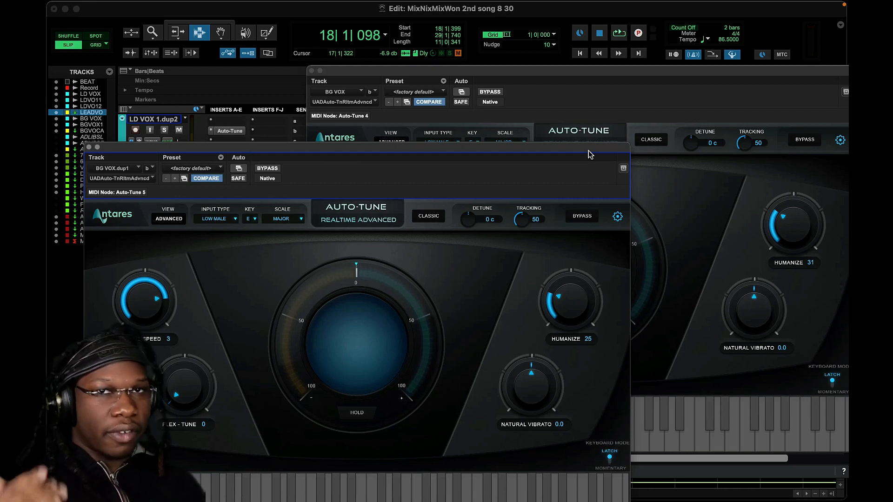
{"action": "left_click_drag", "start_coordinate": [588, 154], "coordinate": [600, 295]}
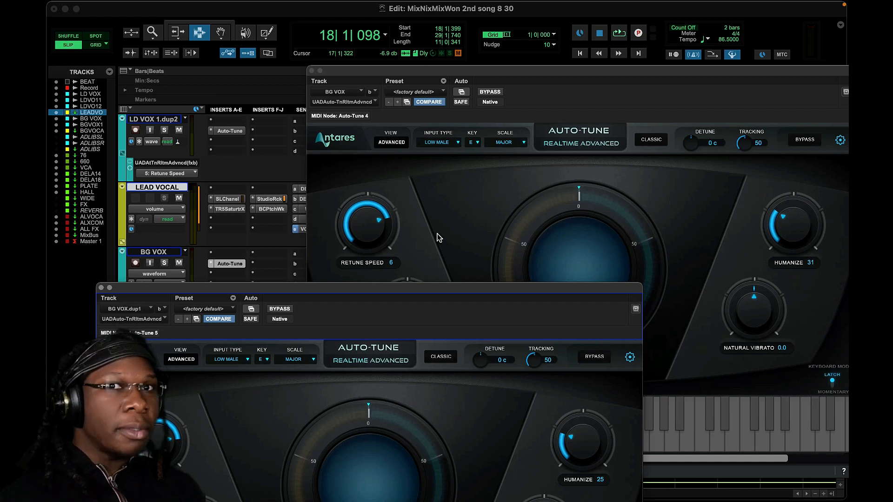
{"action": "left_click_drag", "start_coordinate": [344, 289], "coordinate": [341, 233]}
- Check the input type options in the BG VOX.dup1 Auto-Tune without changing them, and close both Auto-Tune windows
{"action": "left_click", "coordinate": [237, 306]}
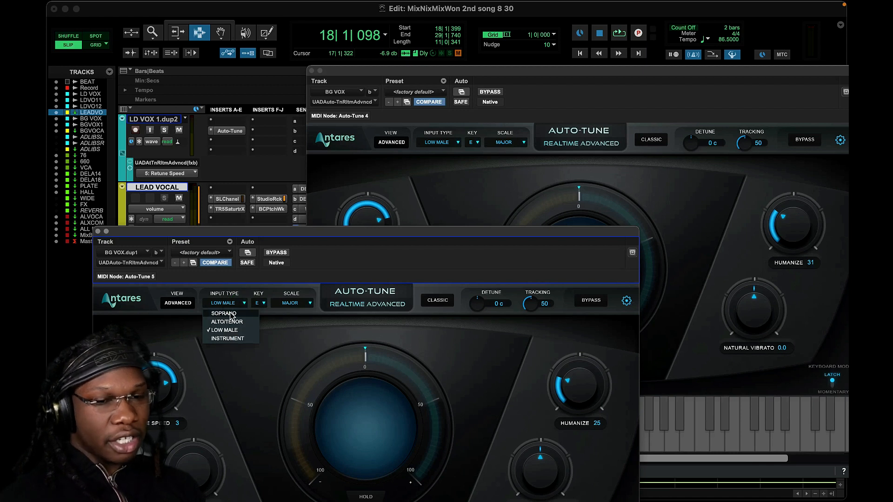
{"action": "left_click", "coordinate": [328, 248]}
{"action": "left_click", "coordinate": [331, 333]}
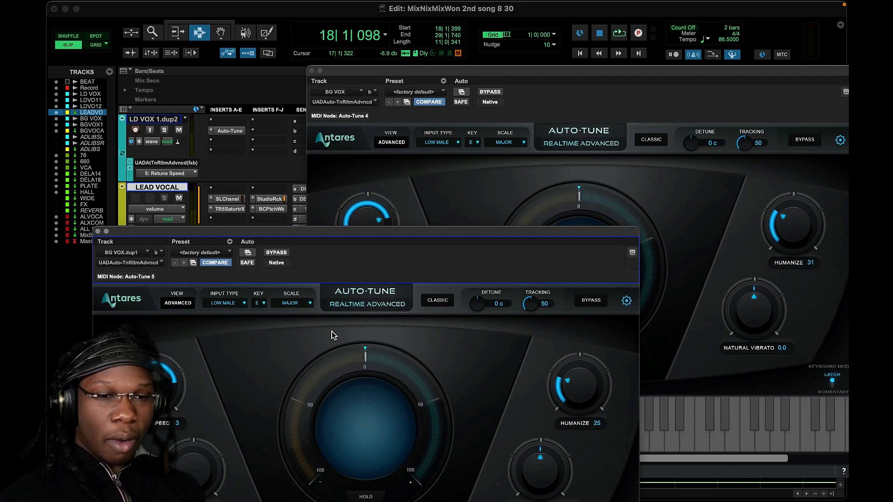
{"action": "left_click", "coordinate": [97, 231]}
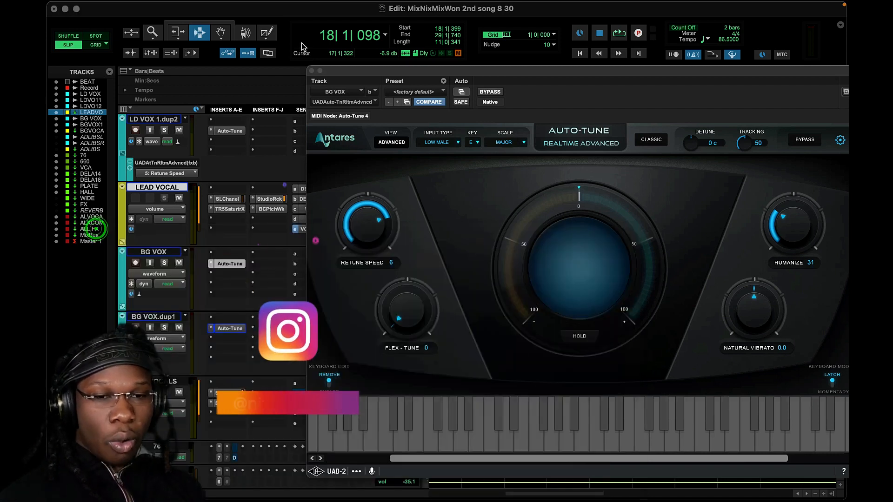
{"action": "left_click", "coordinate": [311, 71]}
- Open REQ 6 in the BG VOCALS StudioRack, inspect the settings of bands 3, 4, 6 and 5, and close the equalizer
{"action": "scroll", "coordinate": [548, 323], "scroll_direction": "right", "scroll_amount": 1}
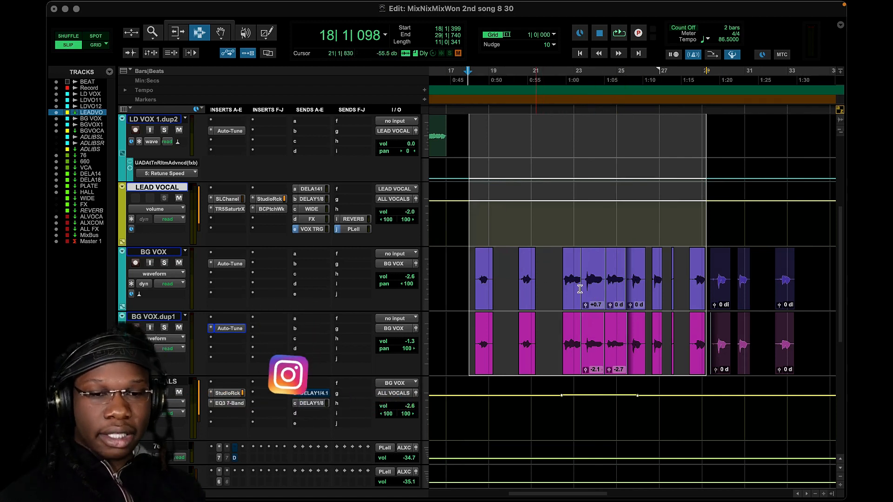
{"action": "scroll", "coordinate": [737, 302], "scroll_direction": "right", "scroll_amount": 1}
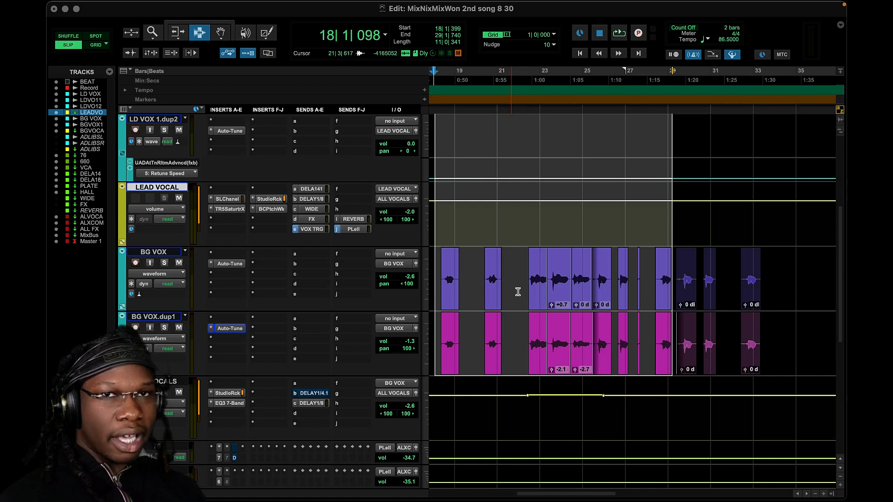
{"action": "left_click", "coordinate": [228, 393]}
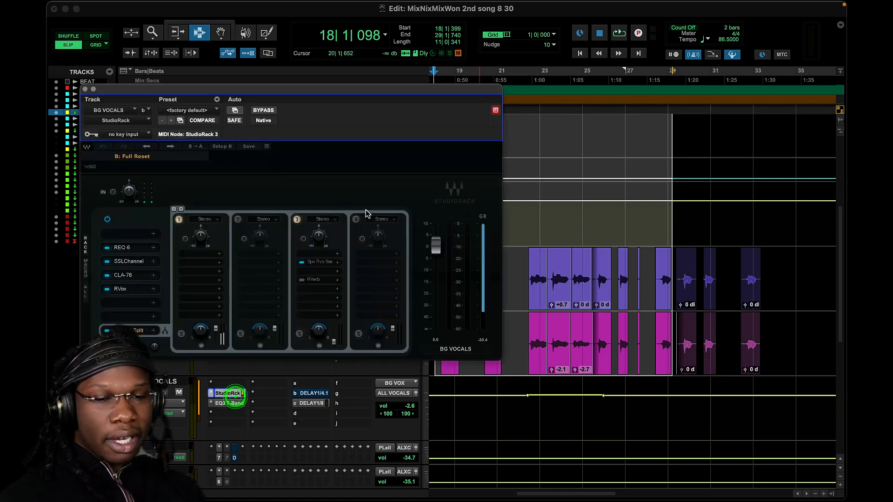
{"action": "left_click", "coordinate": [131, 254]}
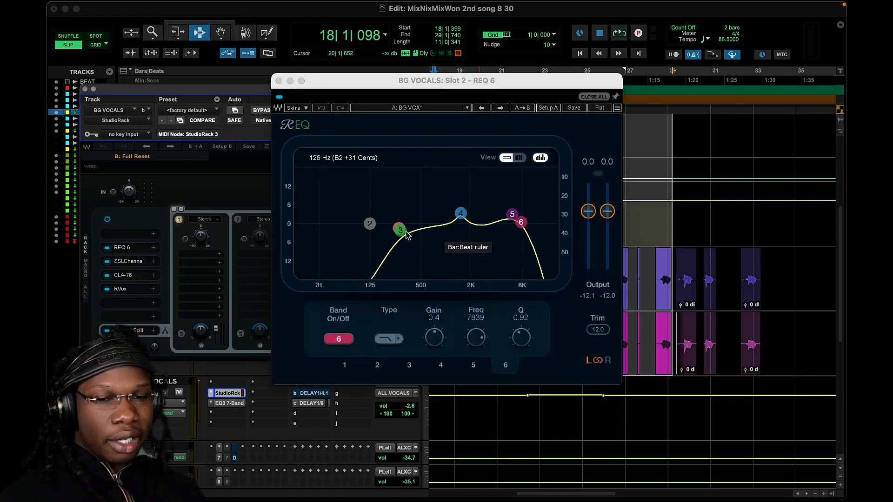
{"action": "left_click", "coordinate": [400, 231]}
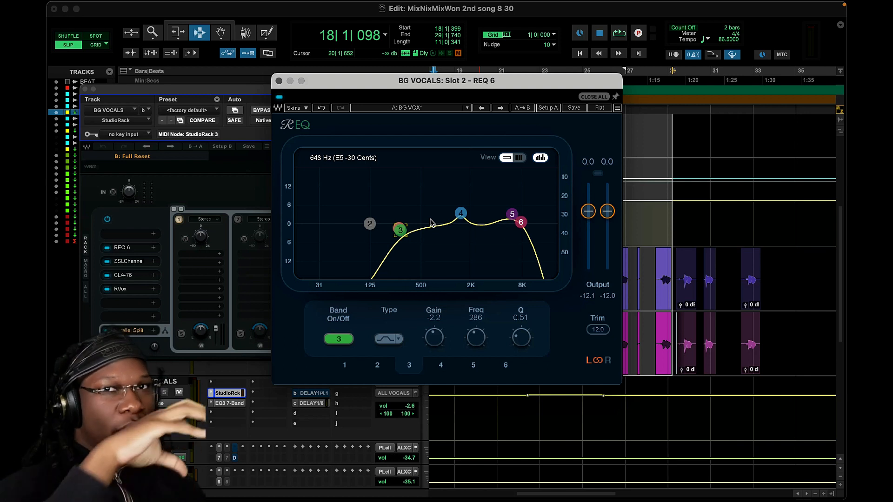
{"action": "left_click", "coordinate": [466, 215]}
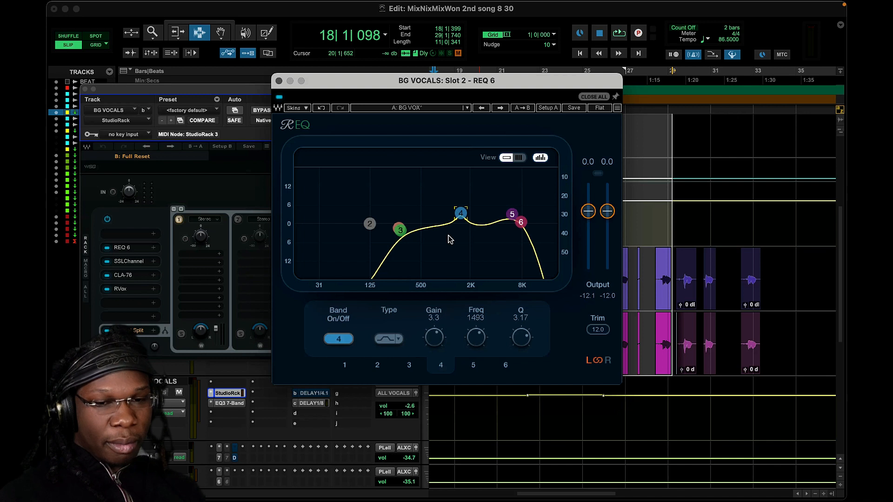
{"action": "left_click", "coordinate": [521, 222]}
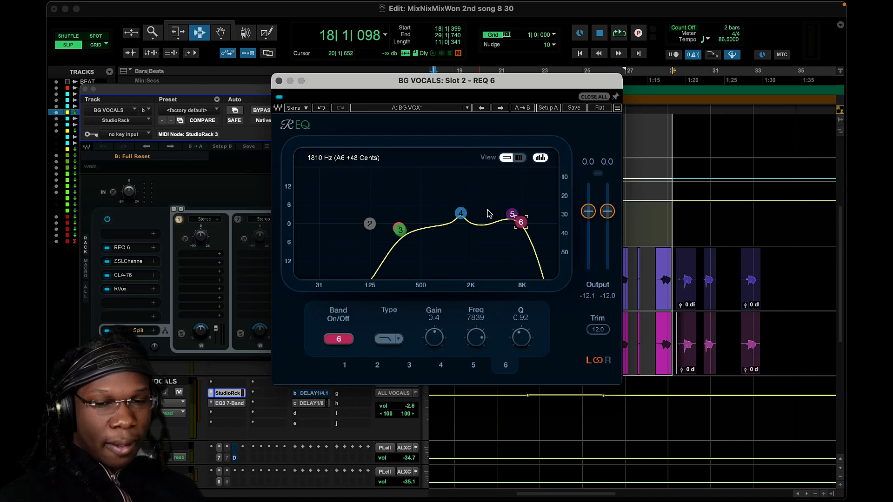
{"action": "left_click", "coordinate": [512, 214]}
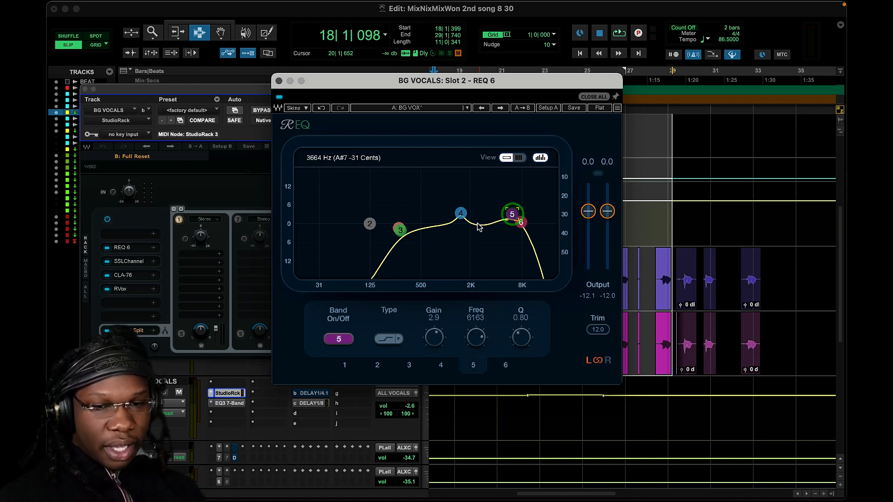
{"action": "left_click", "coordinate": [279, 82]}
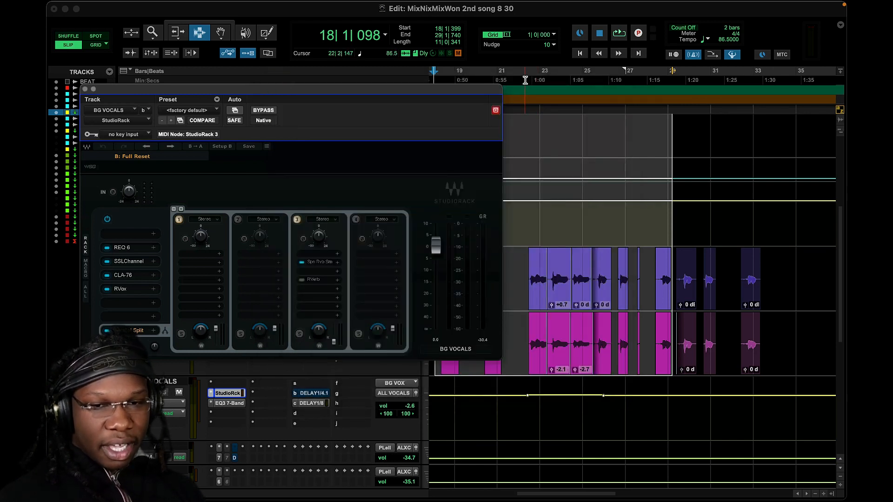
- Loop the selected section while switching REQ 6 off and on in the BG VOCALS rack to compare its effect
{"action": "left_click", "coordinate": [618, 33]}
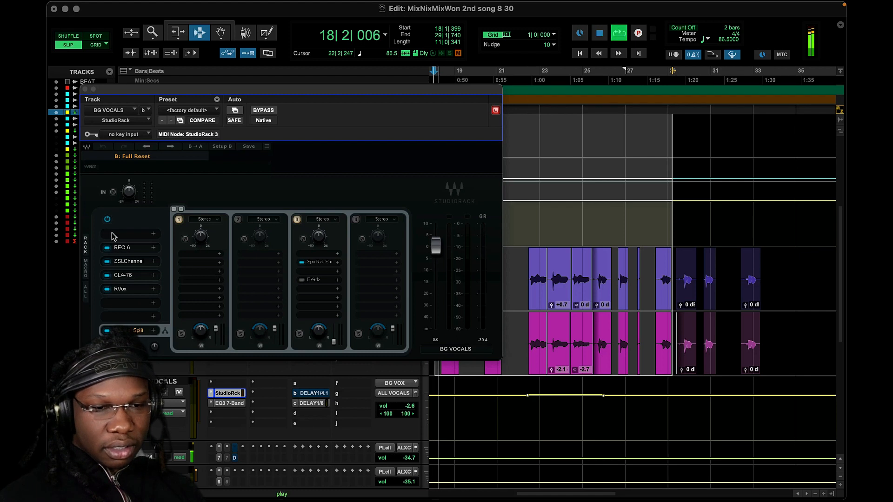
{"action": "left_click", "coordinate": [107, 248]}
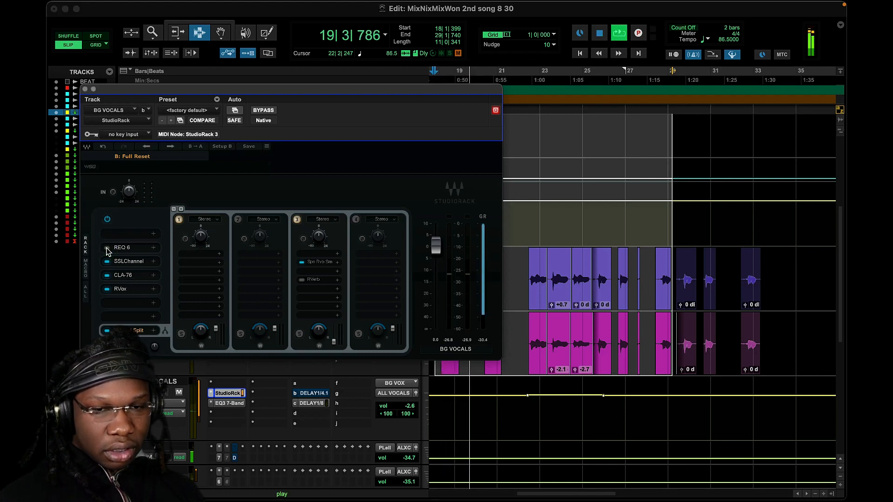
{"action": "left_click", "coordinate": [107, 247]}
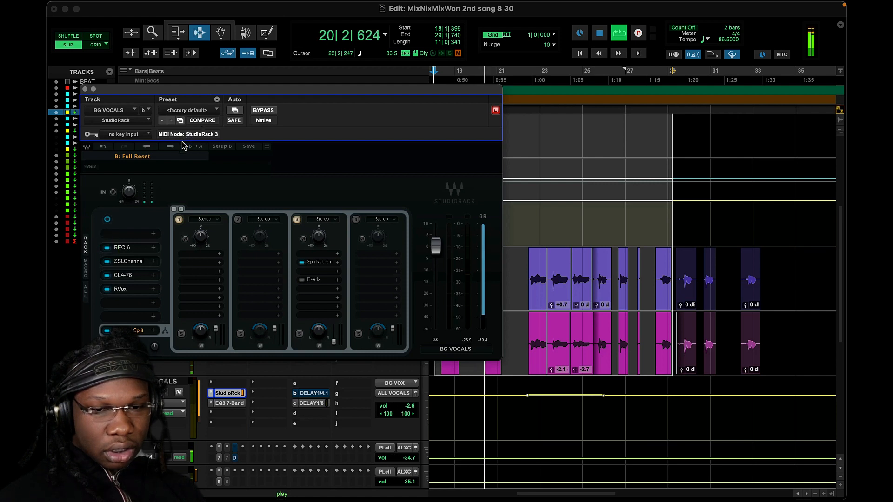
{"action": "left_click", "coordinate": [108, 246]}
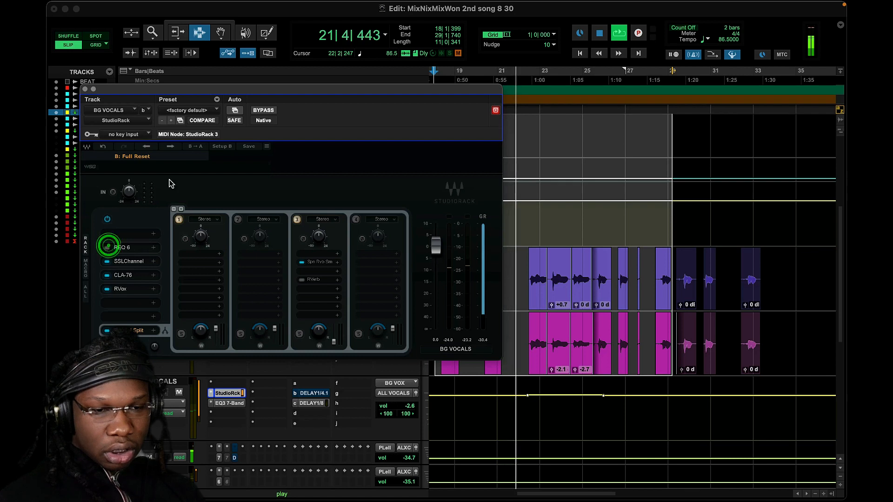
{"action": "left_click_drag", "start_coordinate": [265, 89], "coordinate": [238, 130]}
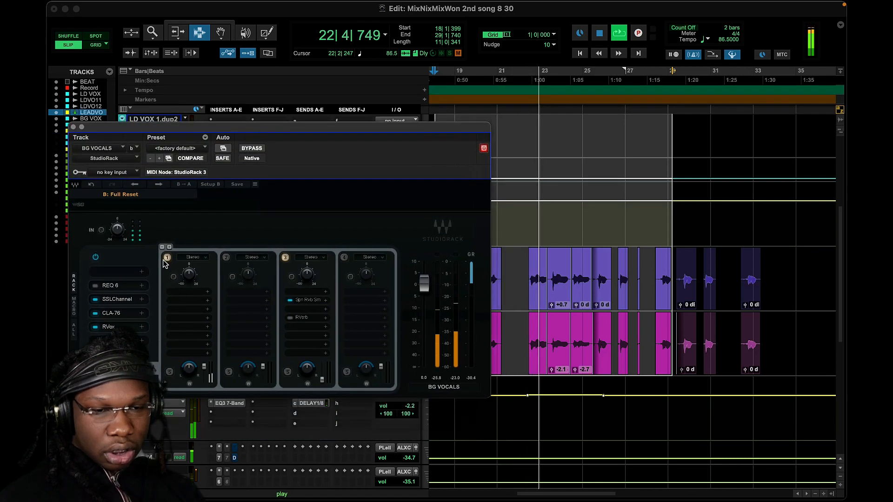
{"action": "left_click", "coordinate": [95, 286]}
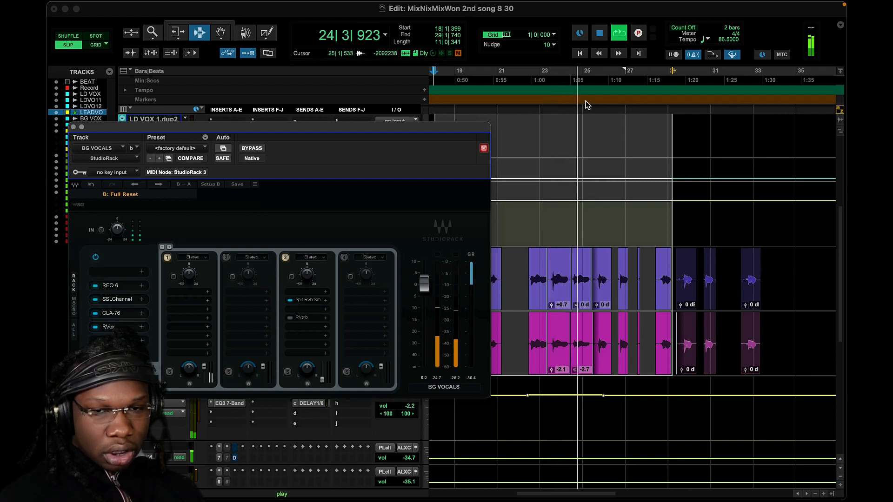
{"action": "key", "text": "space"}
- Replay the section and bypass the whole BG VOCALS StudioRack to compare the sound, then re-enable the rack
{"action": "key", "text": "space"}
{"action": "left_click_drag", "start_coordinate": [364, 131], "coordinate": [285, 144]}
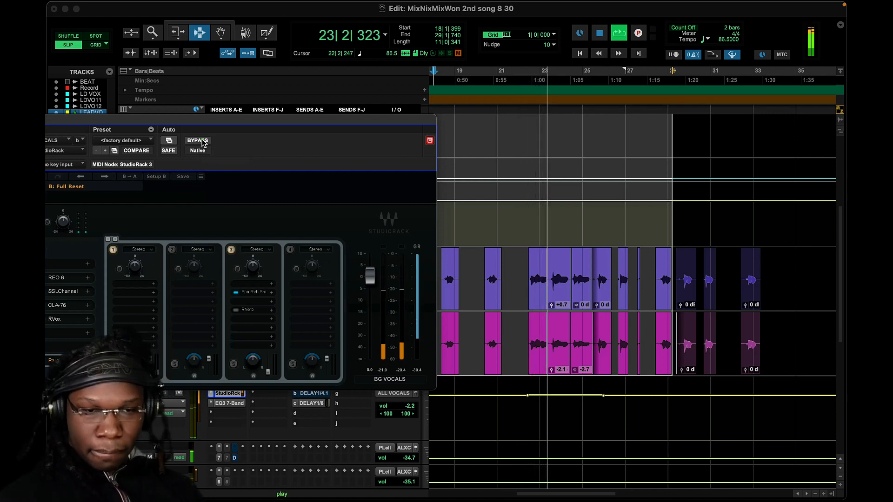
{"action": "left_click", "coordinate": [197, 140]}
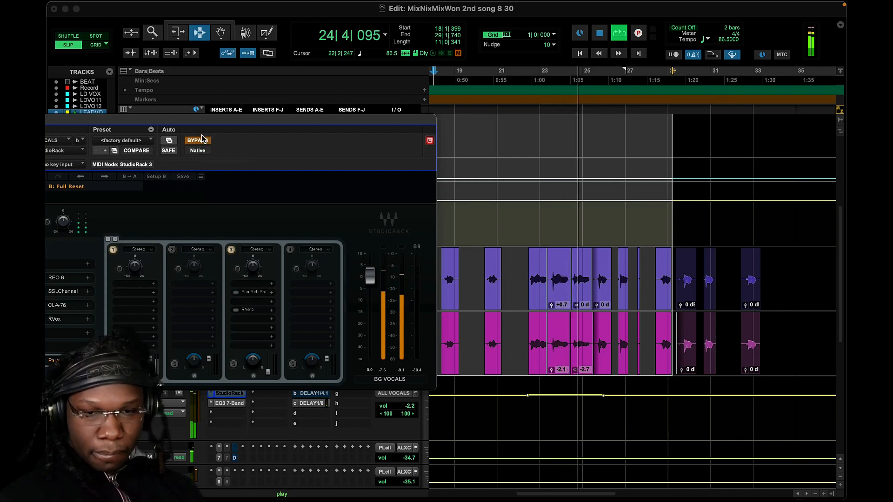
{"action": "key", "text": "space"}
{"action": "left_click_drag", "start_coordinate": [220, 129], "coordinate": [344, 107]}
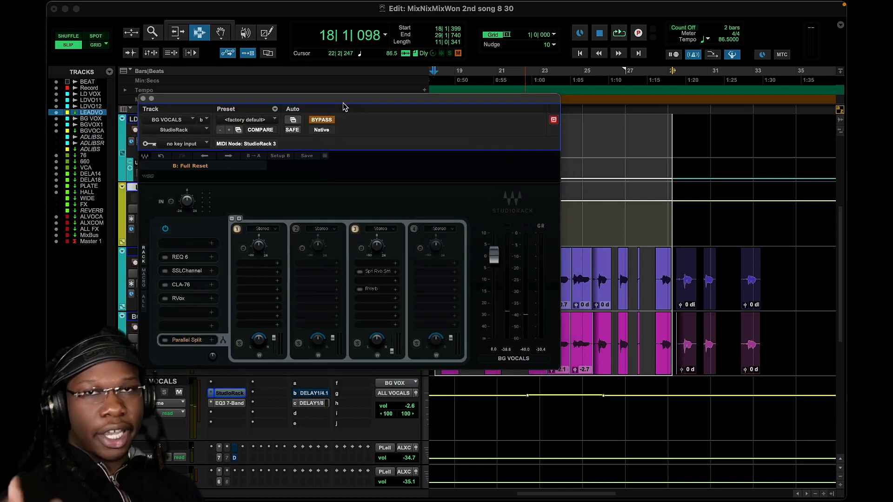
{"action": "left_click_drag", "start_coordinate": [334, 102], "coordinate": [285, 107]}
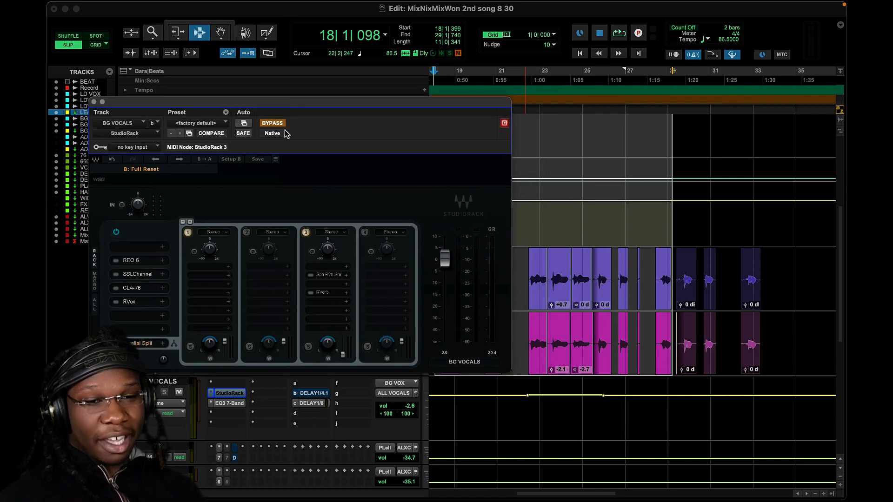
{"action": "left_click", "coordinate": [278, 123]}
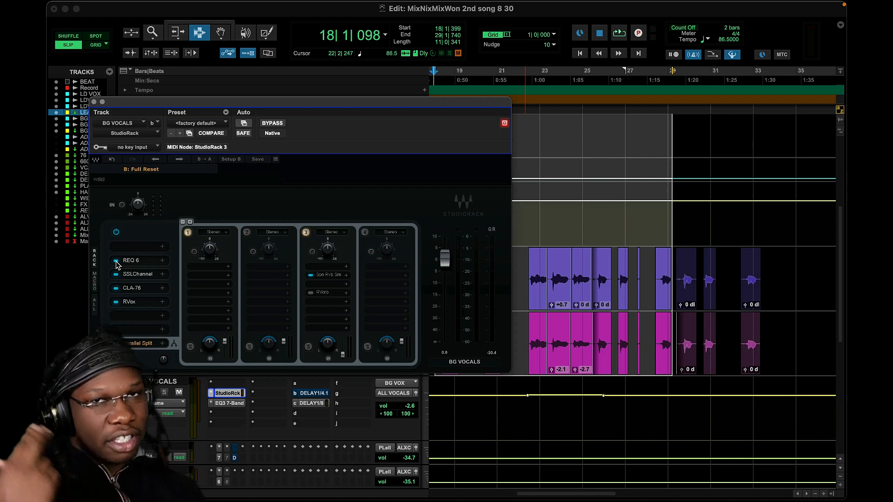
- Open SSLChannel in the BG VOCALS StudioRack, move it clear of the timeline, and place the playback start just before bar 23
{"action": "left_click", "coordinate": [139, 275]}
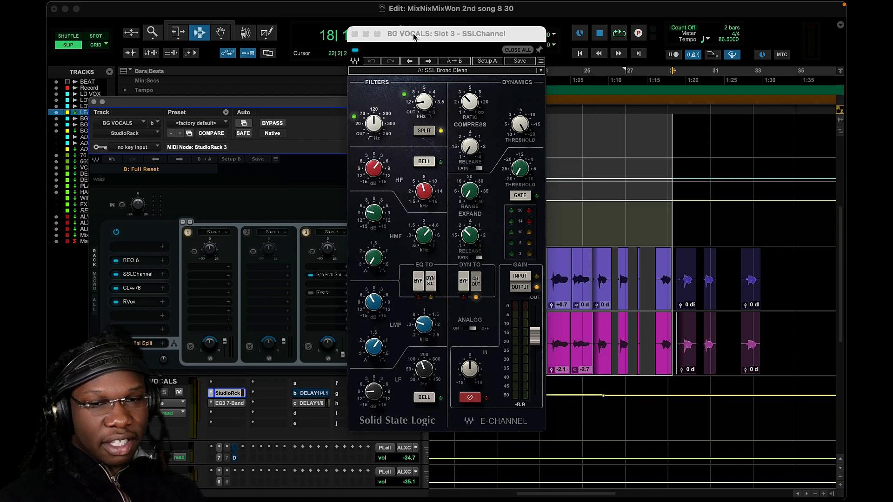
{"action": "left_click_drag", "start_coordinate": [413, 38], "coordinate": [270, 45]}
{"action": "left_click", "coordinate": [531, 74]}
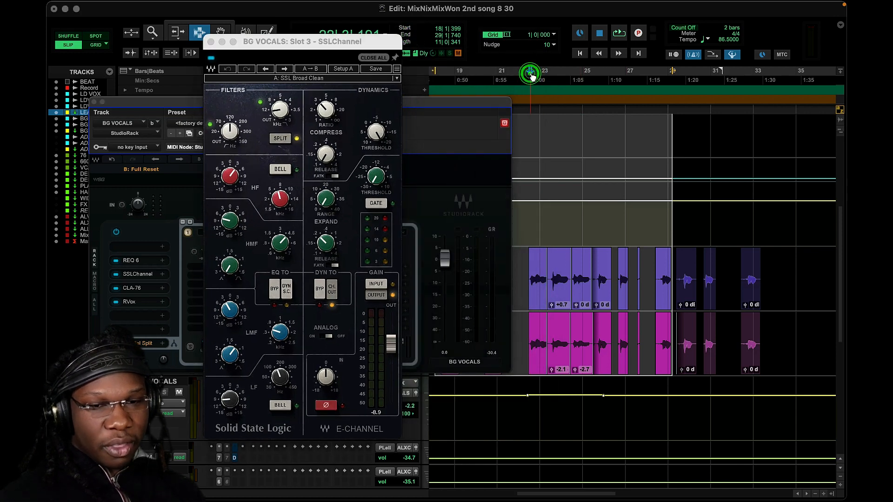
- Play the selected section while switching SSLChannel off and back on in the BG VOCALS rack to compare its effect
{"action": "key", "text": "space"}
{"action": "left_click", "coordinate": [210, 58]}
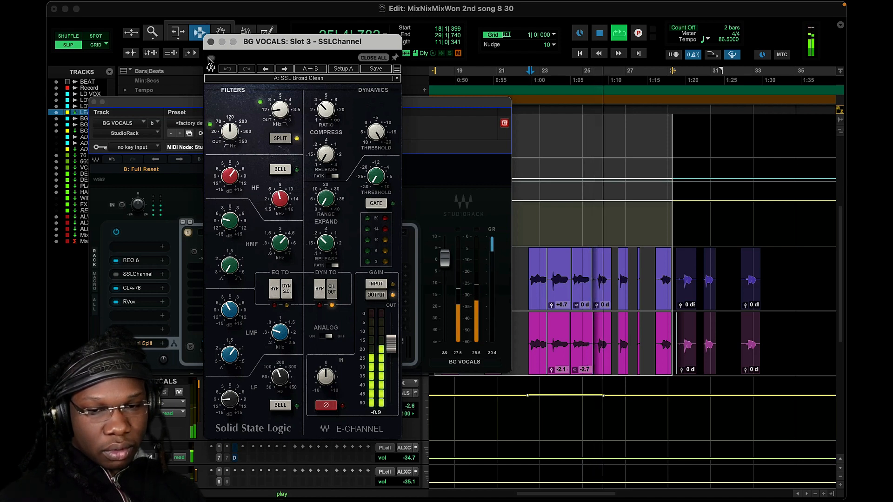
{"action": "key", "text": "space"}
{"action": "key", "text": "space"}
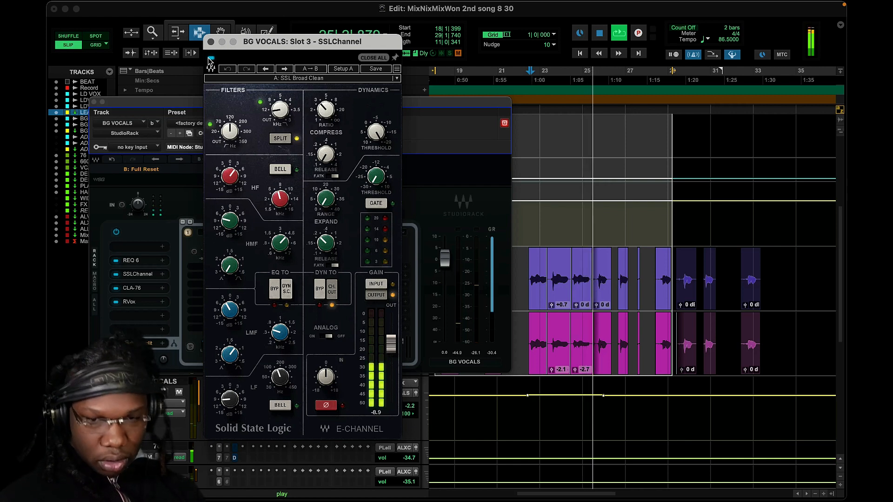
{"action": "key", "text": "space"}
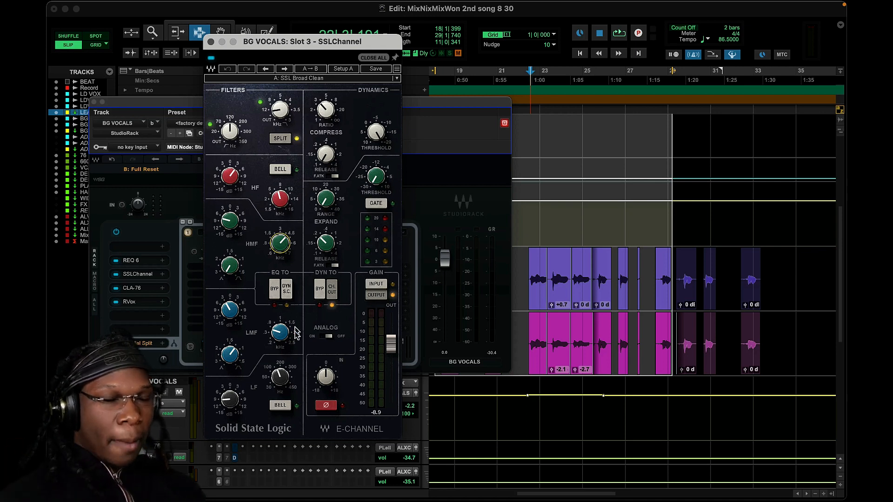
- Inspect the SSLChannel's HMF frequency and gain, and its compressor ratio, threshold and release settings
{"action": "left_click", "coordinate": [281, 242]}
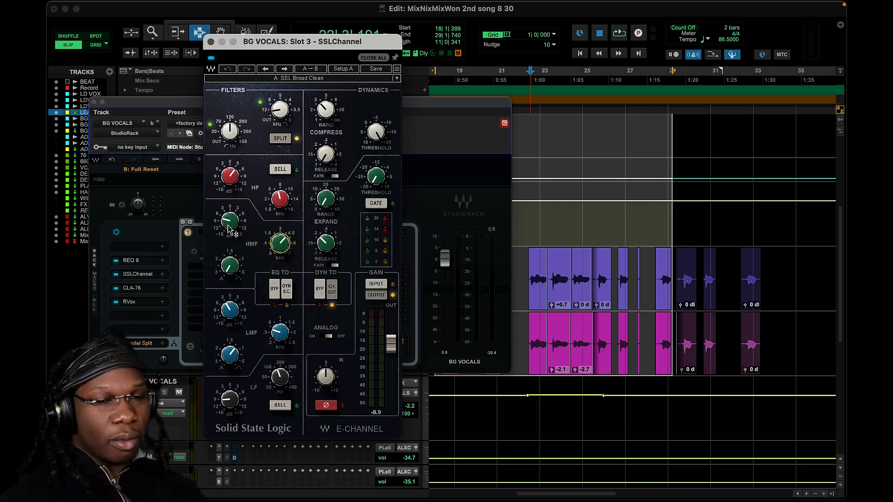
{"action": "left_click_drag", "start_coordinate": [229, 225], "coordinate": [235, 225]}
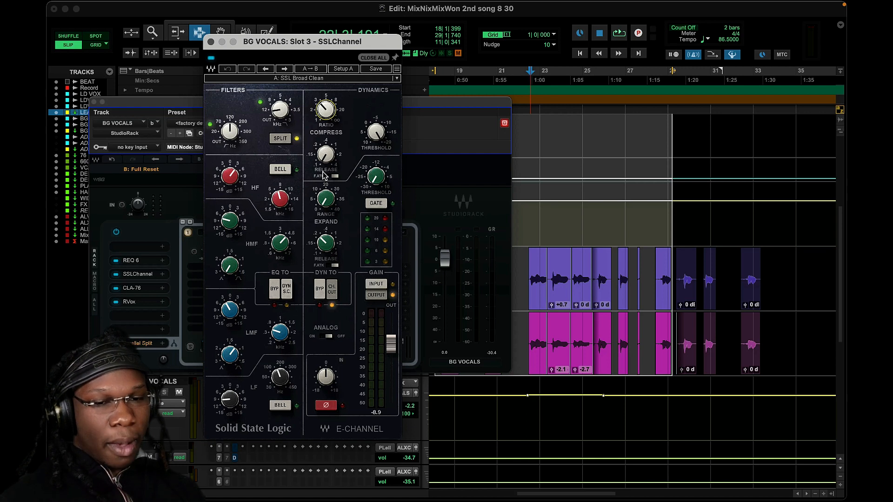
{"action": "mouse_move", "coordinate": [376, 133]}
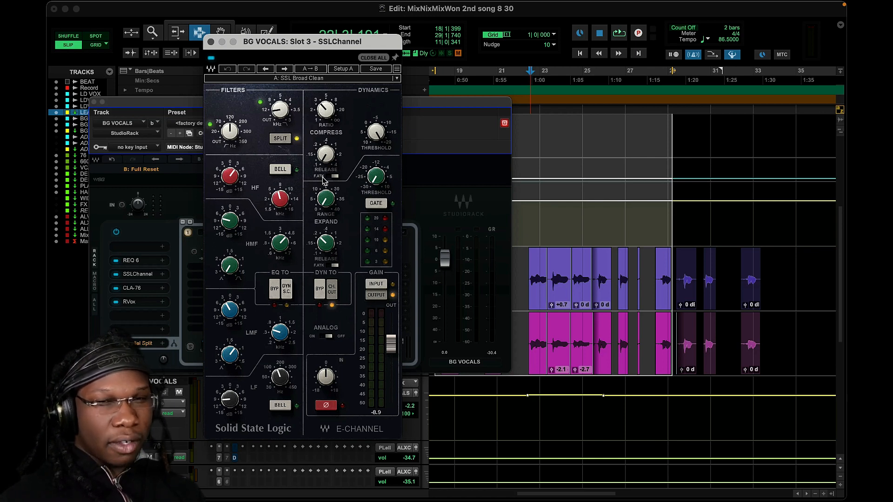
{"action": "mouse_move", "coordinate": [329, 160]}
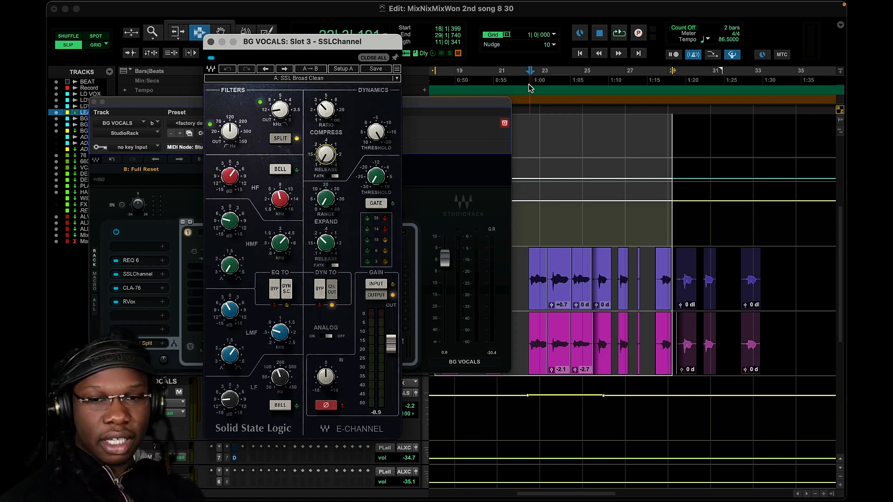
- Replay the section while bypassing the SSLChannel's dynamics and re-enabling them to compare the sound
{"action": "key", "text": "space"}
{"action": "left_click", "coordinate": [324, 289]}
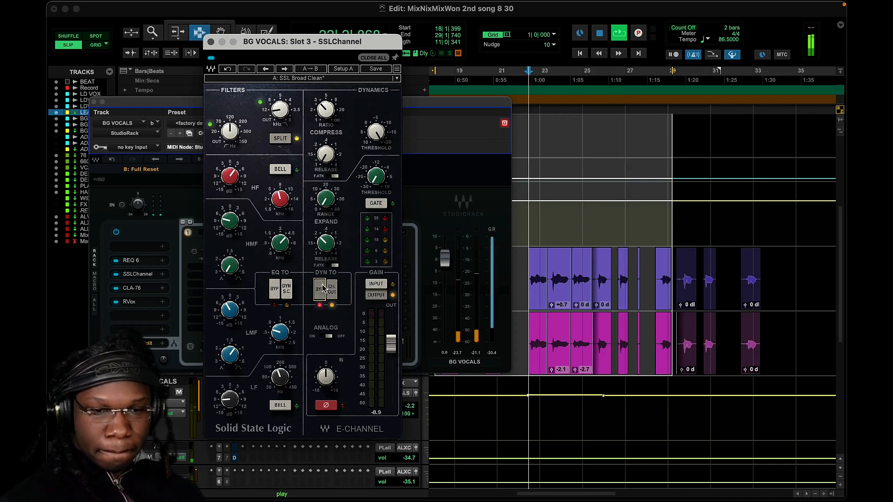
{"action": "left_click", "coordinate": [324, 288]}
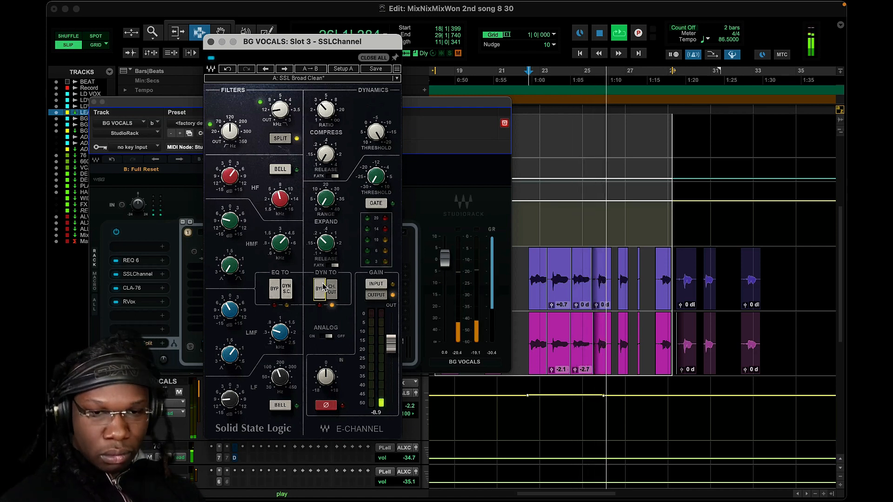
{"action": "key", "text": "space"}
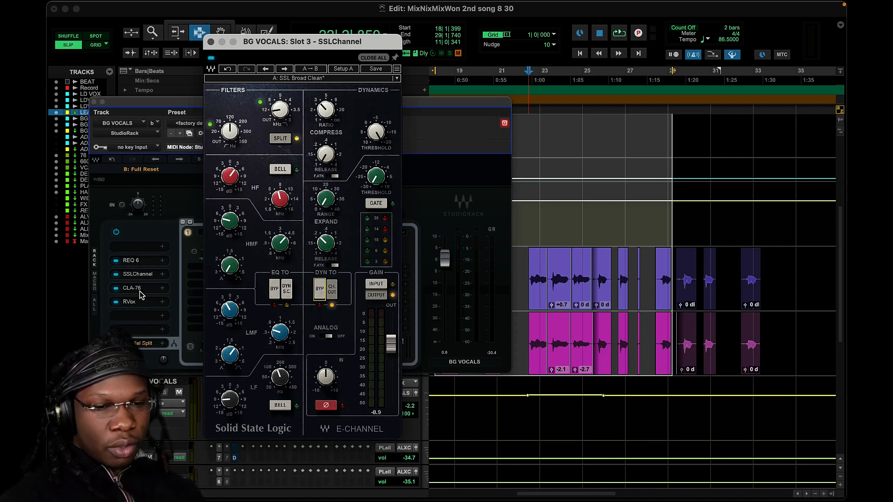
- Open RVox, move the StudioRack window clear of the track controls, and solo BG VOX and BG VOX.dup1
{"action": "left_click", "coordinate": [135, 301]}
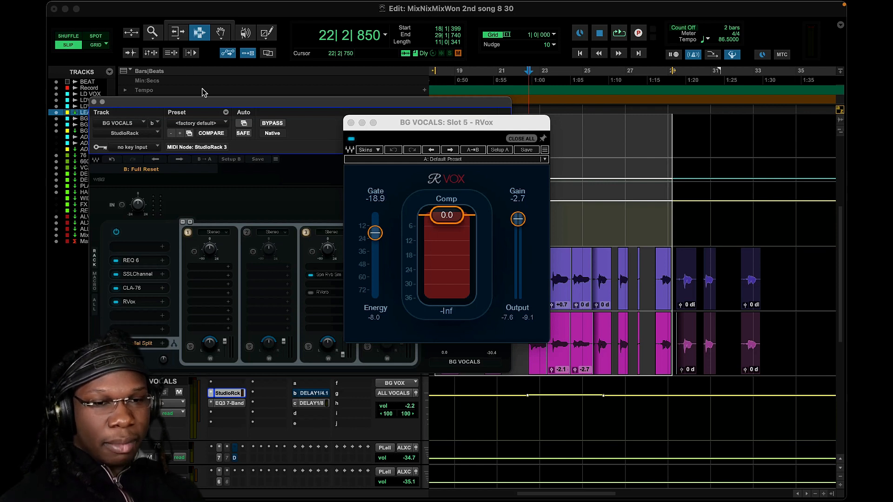
{"action": "left_click_drag", "start_coordinate": [205, 104], "coordinate": [380, 113]}
{"action": "left_click", "coordinate": [164, 263]}
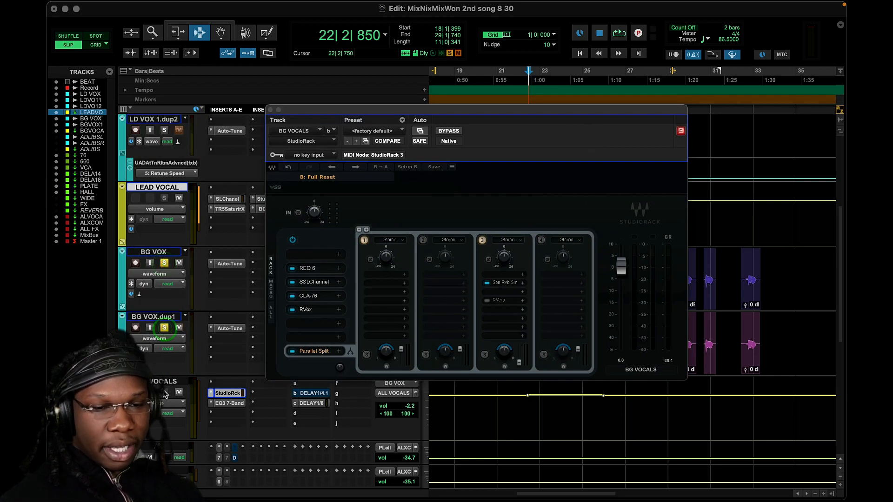
- Play the soloed background vocals with RVox open and switch RVox off to compare its effect
{"action": "key", "text": "space"}
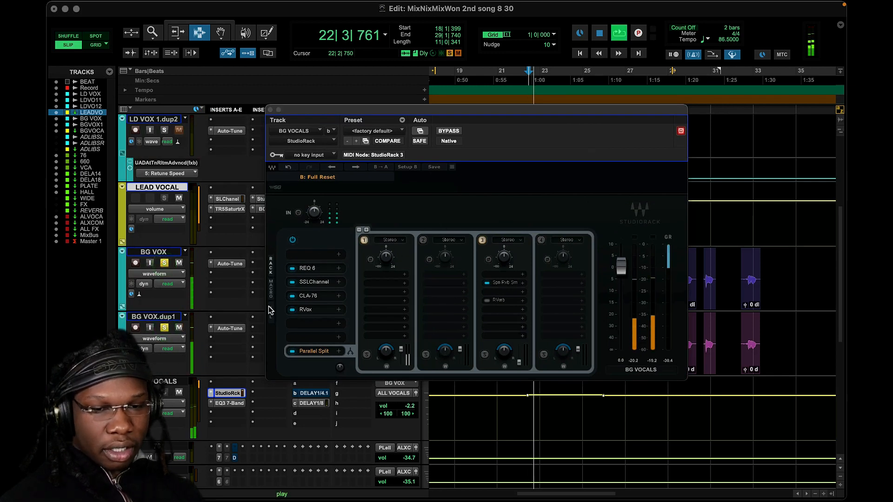
{"action": "left_click", "coordinate": [315, 310]}
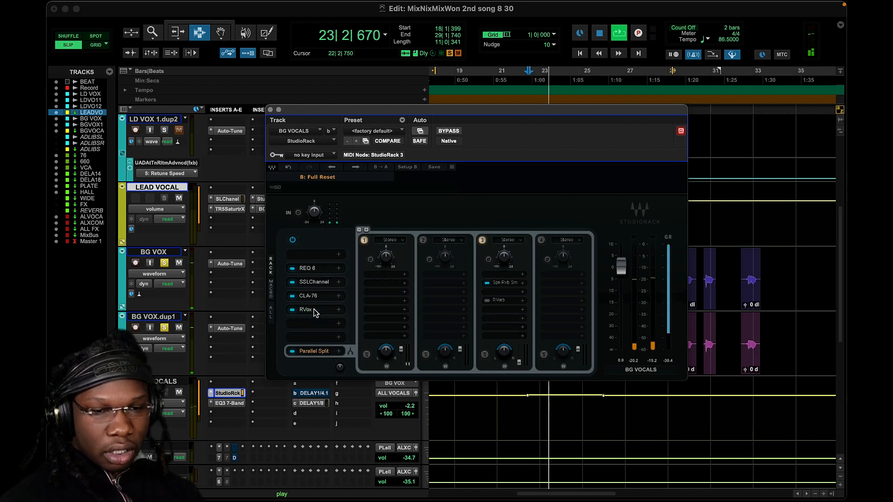
{"action": "left_click", "coordinate": [315, 310]}
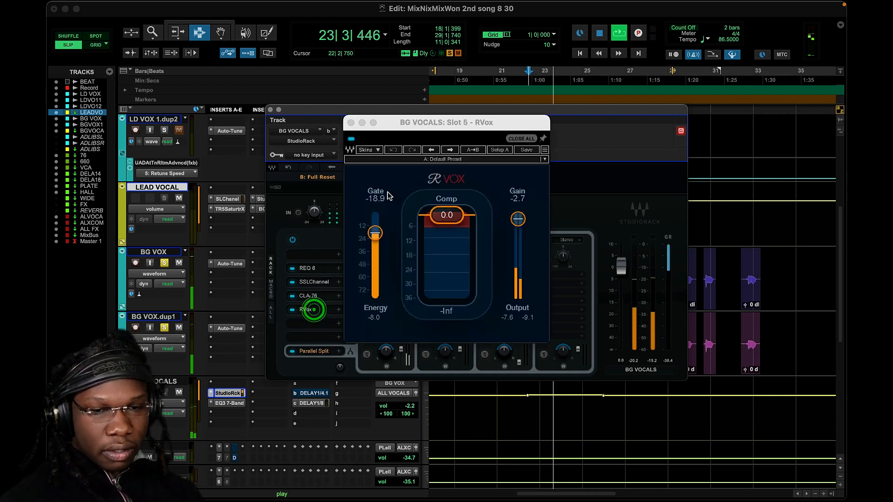
{"action": "key", "text": "space"}
{"action": "key", "text": "space"}
{"action": "left_click", "coordinate": [352, 140]}
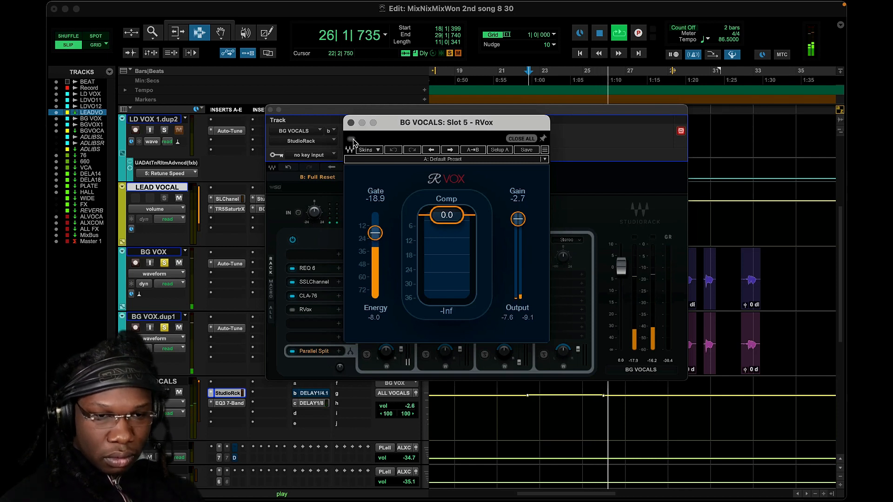
{"action": "key", "text": "space"}
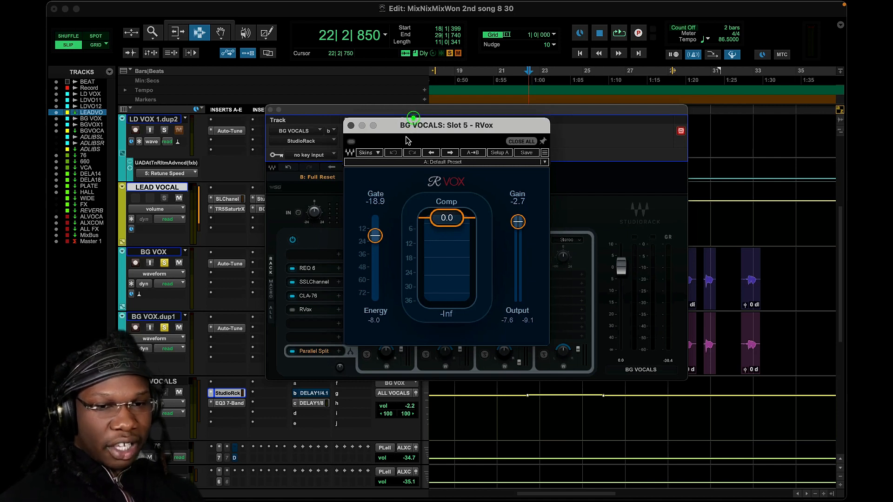
- Move RVox aside, inspect the time setting of the spring reverb on parallel chain 3, and close the reverb
{"action": "left_click_drag", "start_coordinate": [415, 120], "coordinate": [343, 160]}
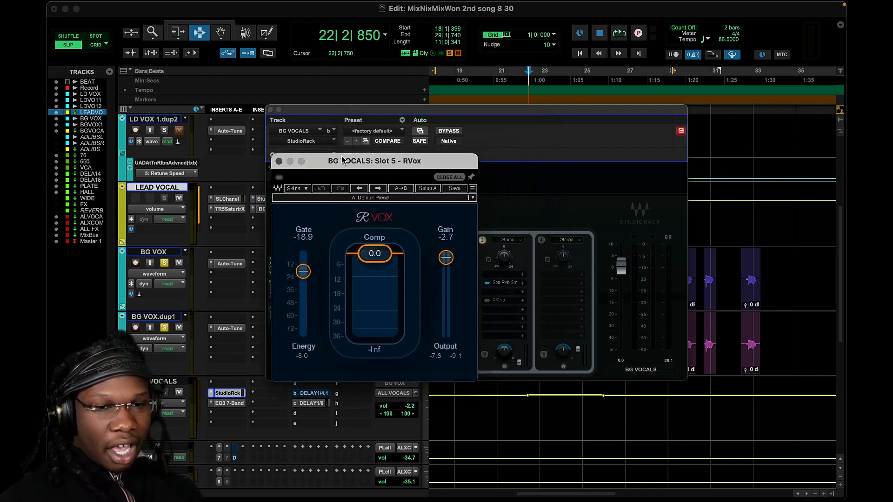
{"action": "left_click", "coordinate": [505, 283]}
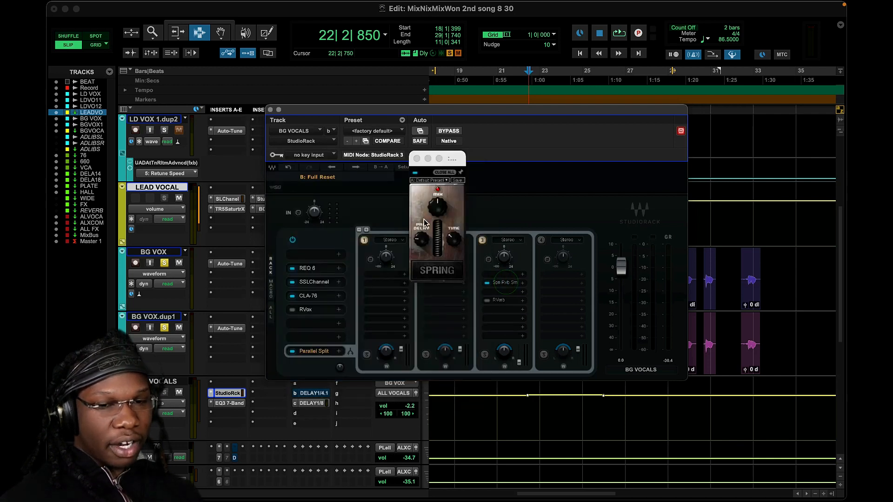
{"action": "left_click", "coordinate": [455, 240]}
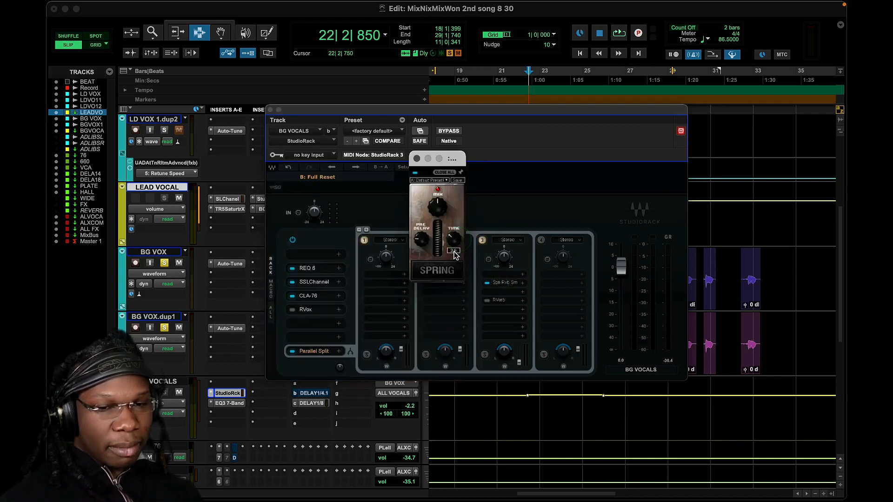
{"action": "left_click", "coordinate": [417, 159]}
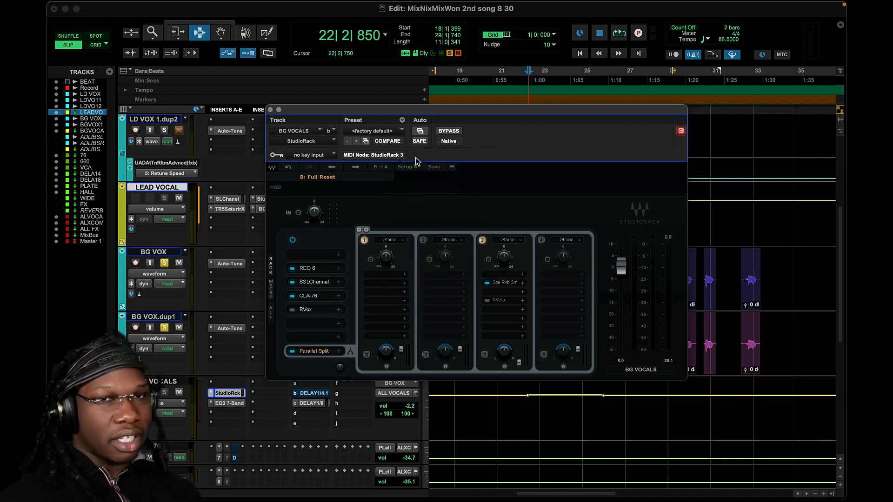
- Review RVox once more, close it, and open the CLA-76 compressor below the StudioRack header
{"action": "left_click", "coordinate": [307, 311]}
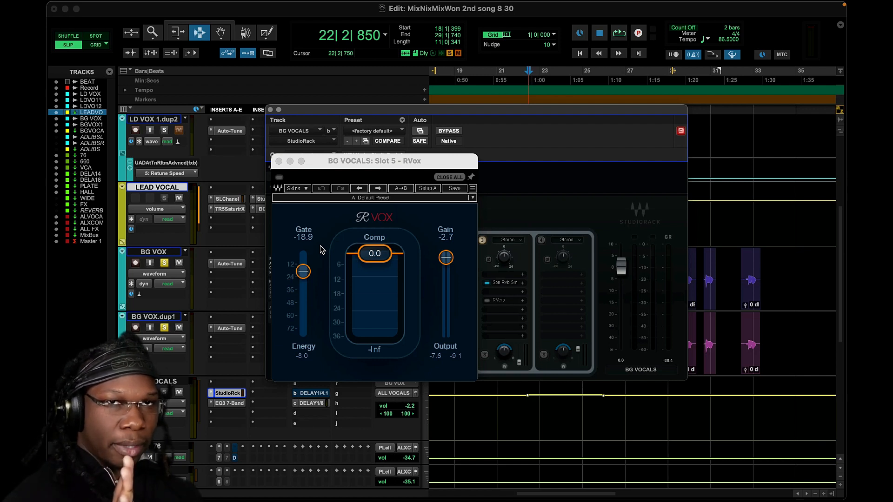
{"action": "left_click", "coordinate": [279, 161]}
{"action": "left_click", "coordinate": [314, 294]}
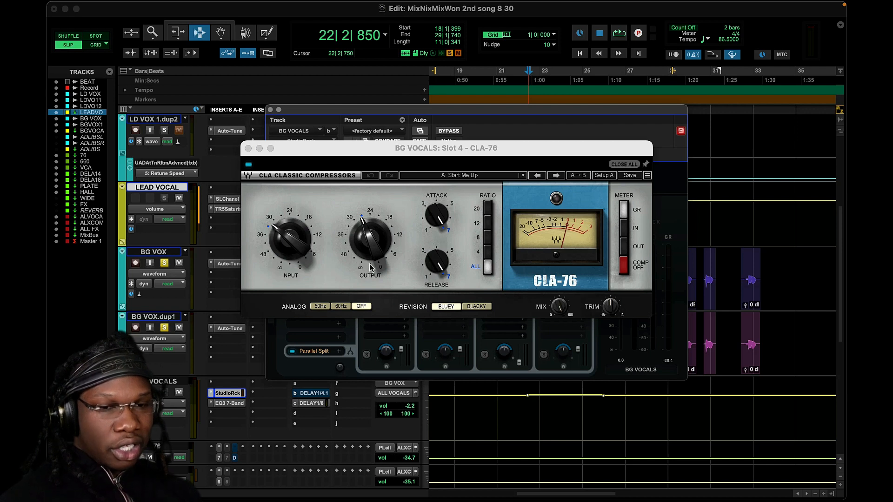
{"action": "left_click_drag", "start_coordinate": [406, 154], "coordinate": [399, 203]}
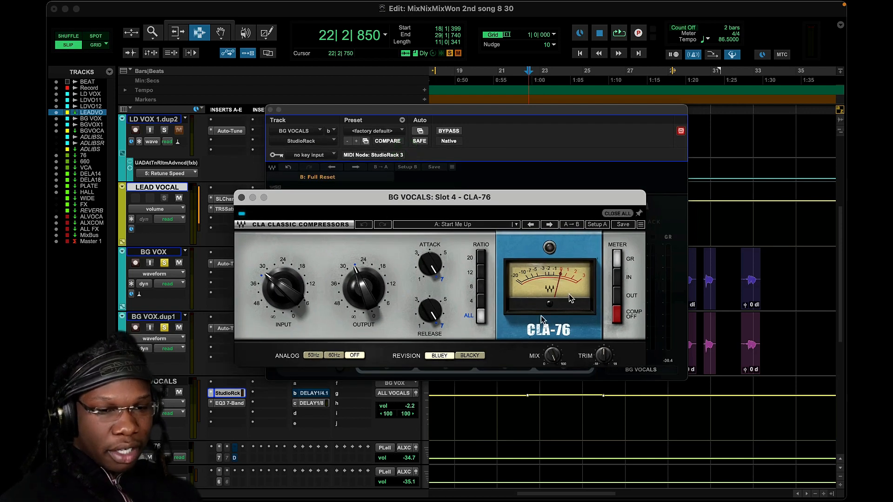
- Unsolo BG VOX and BG VOX.dup1, play the section in the full mix, and inspect the CLA-76 attack and release
{"action": "left_click", "coordinate": [164, 262]}
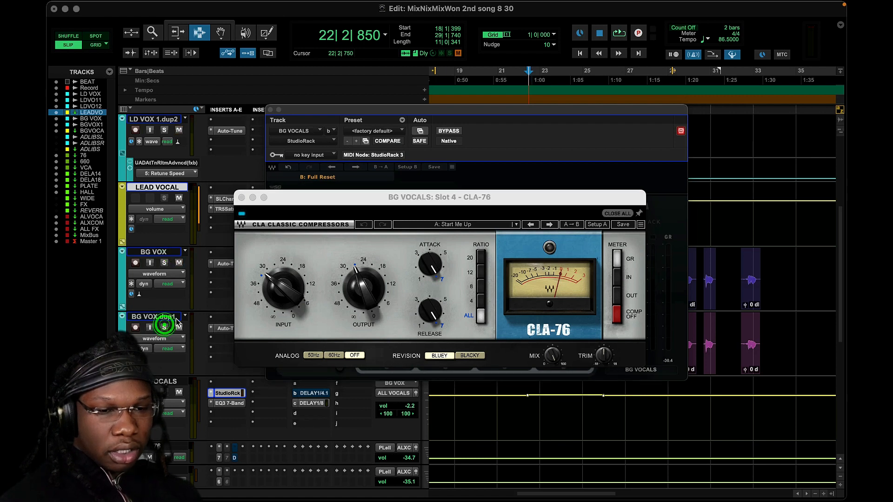
{"action": "key", "text": "space"}
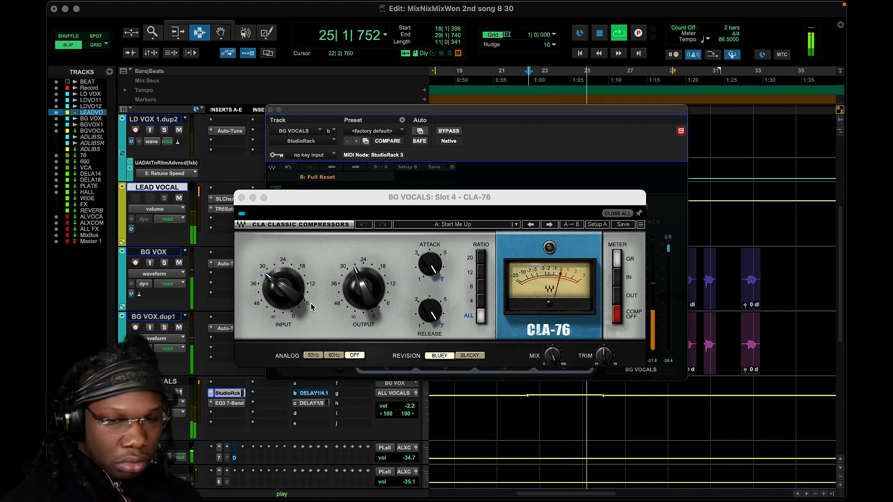
{"action": "key", "text": "space"}
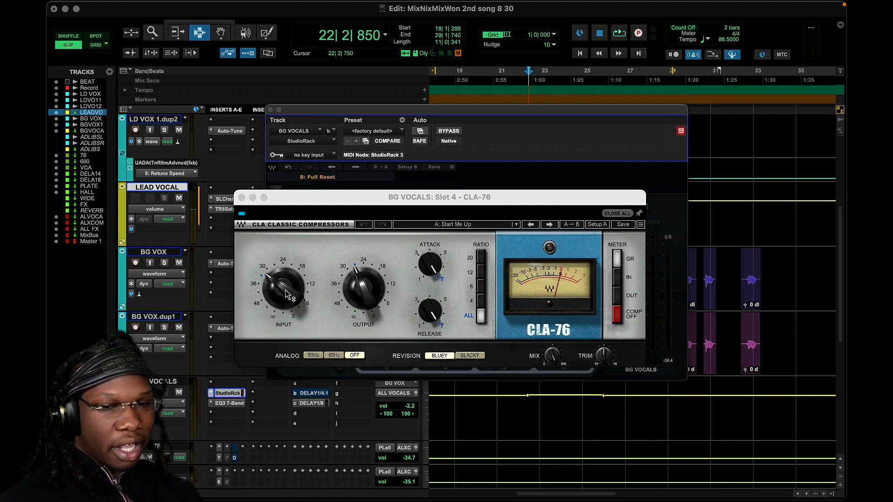
{"action": "left_click", "coordinate": [430, 264]}
{"action": "left_click", "coordinate": [435, 316]}
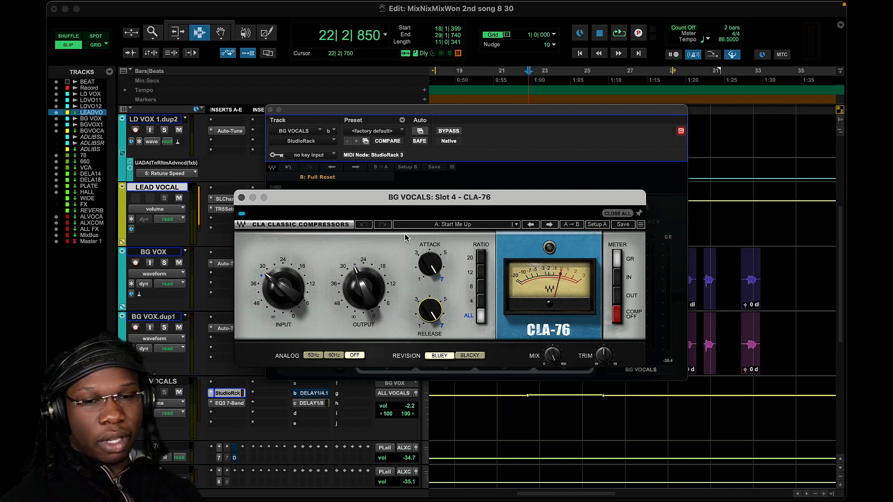
- Move CLA-76 off the rack slots, switch RVox back on, and shift the StudioRack window out from under the compressor
{"action": "left_click_drag", "start_coordinate": [389, 198], "coordinate": [450, 115]}
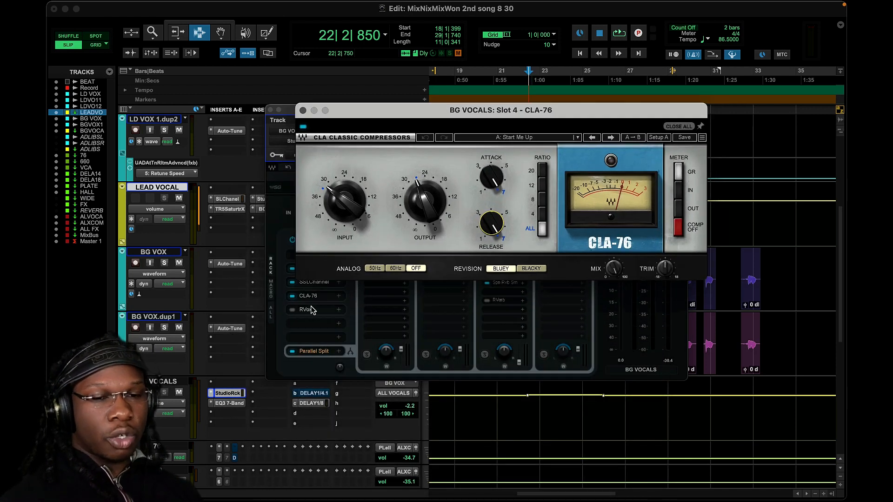
{"action": "left_click", "coordinate": [294, 312]}
{"action": "left_click_drag", "start_coordinate": [569, 111], "coordinate": [477, 189]}
- Try different CLA-76 release positions, setting the release to 1, and move the compressor window clear of the timeline
{"action": "left_click", "coordinate": [499, 115]}
{"action": "left_click", "coordinate": [493, 184]}
{"action": "left_click_drag", "start_coordinate": [492, 230], "coordinate": [493, 118]}
{"action": "left_click_drag", "start_coordinate": [493, 235], "coordinate": [492, 231]}
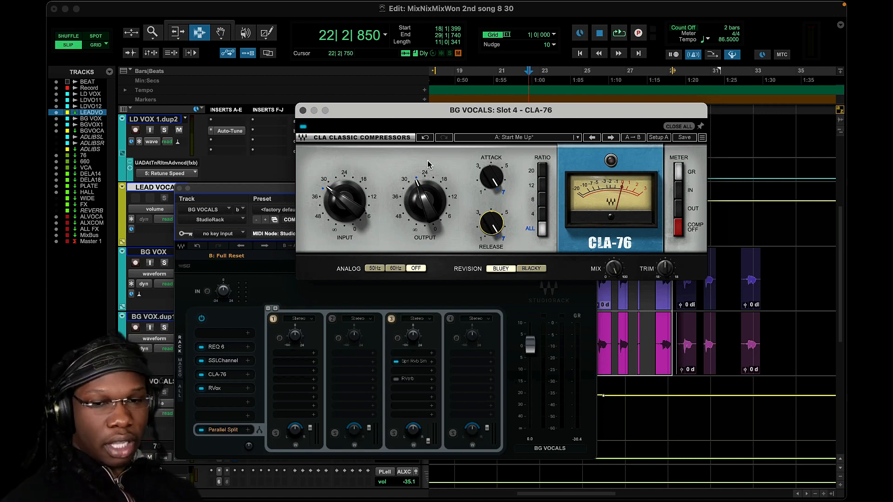
{"action": "left_click_drag", "start_coordinate": [473, 114], "coordinate": [345, 163]}
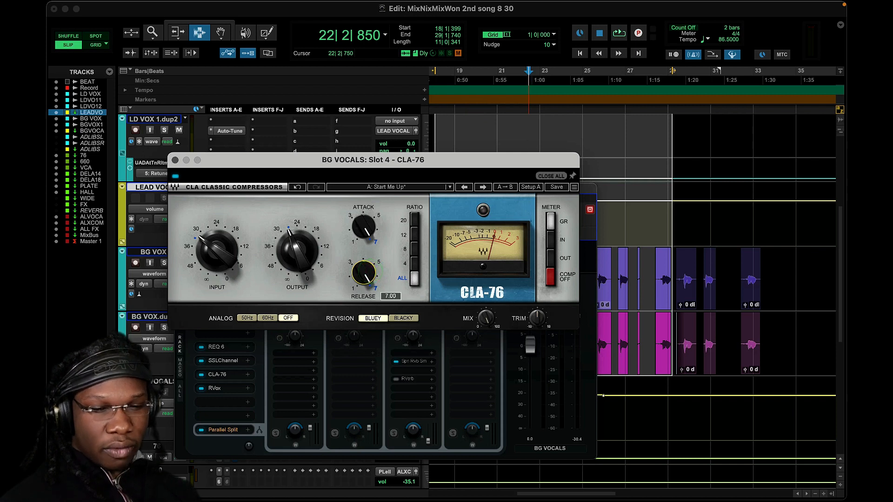
{"action": "left_click_drag", "start_coordinate": [363, 273], "coordinate": [364, 302]}
{"action": "left_click", "coordinate": [438, 163]}
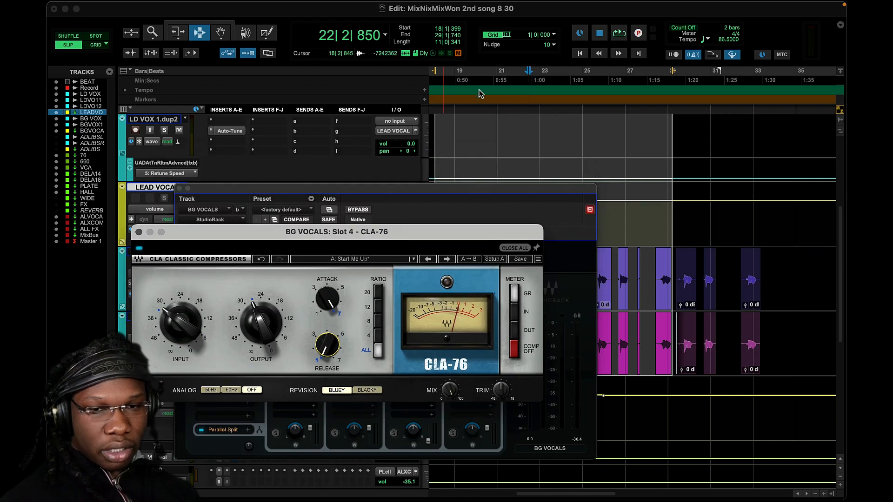
- Play the section with the changed CLA-76 release, raising the compressor's output slightly during playback
{"action": "key", "text": "space"}
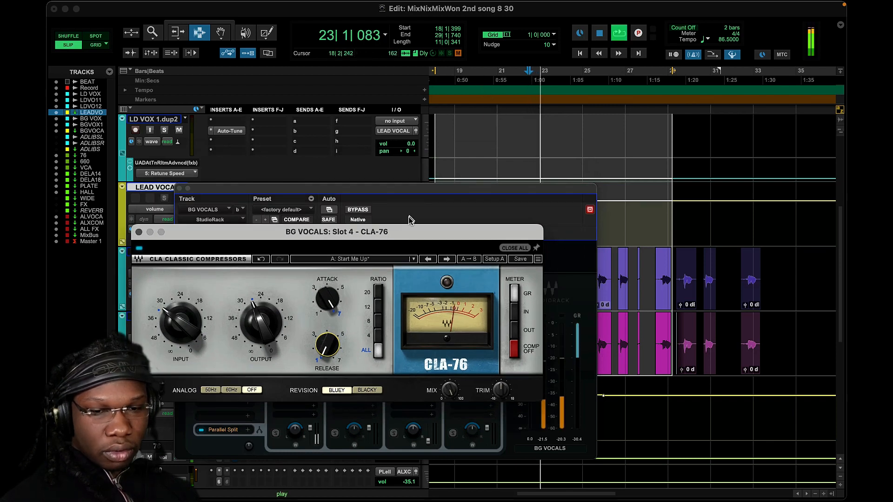
{"action": "mouse_move", "coordinate": [324, 346]}
{"action": "left_click_drag", "start_coordinate": [273, 344], "coordinate": [272, 334]}
{"action": "left_click_drag", "start_coordinate": [276, 232], "coordinate": [376, 226]}
{"action": "key", "text": "space"}
{"action": "key", "text": "space"}
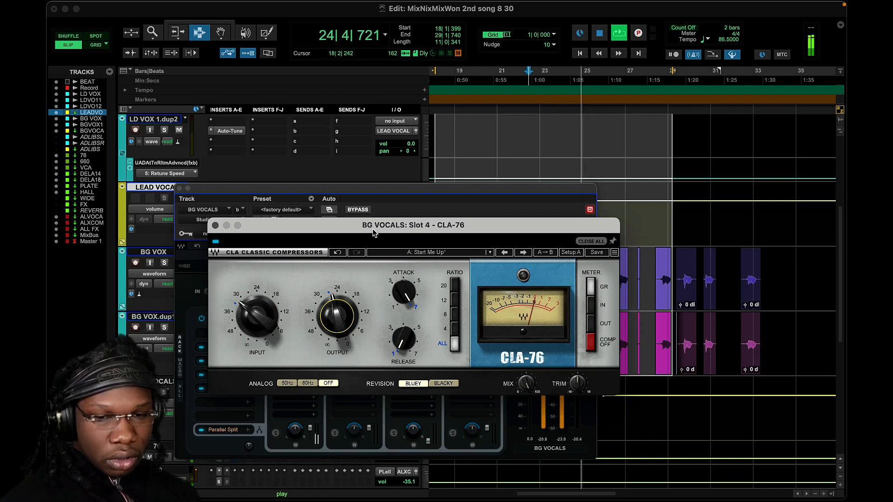
- Stop playback and undo the CLA-76 output and release changes
{"action": "key", "text": "space"}
{"action": "left_click", "coordinate": [332, 254]}
{"action": "left_click", "coordinate": [335, 254]}
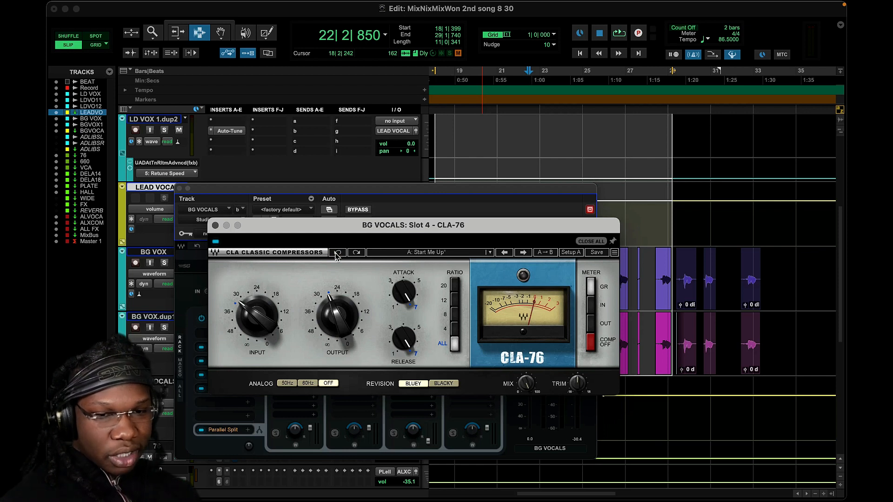
- Play the background vocal section twice to listen to the restored CLA-76 settings, stopping playback at the end
{"action": "key", "text": "space"}
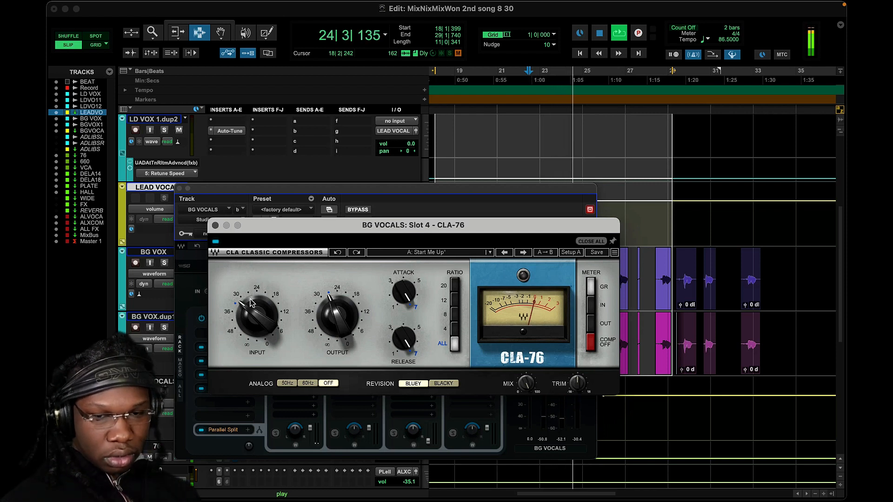
{"action": "key", "text": "space"}
{"action": "key", "text": "space"}
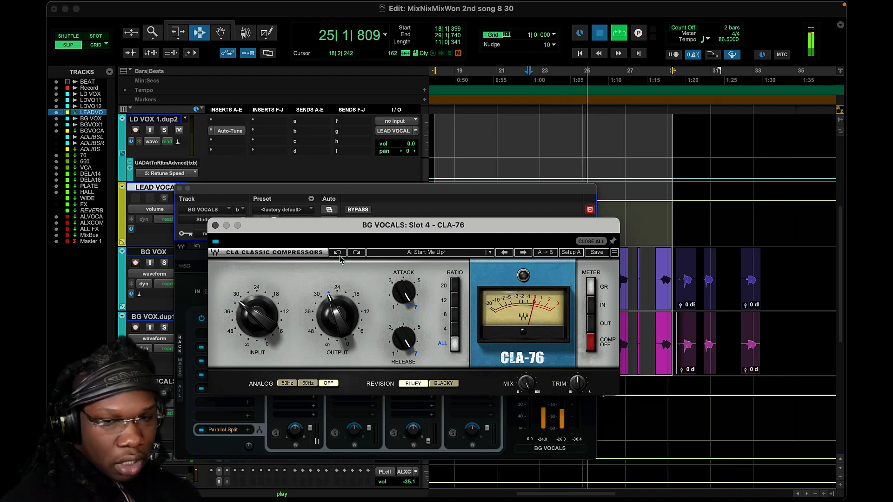
{"action": "key", "text": "space"}
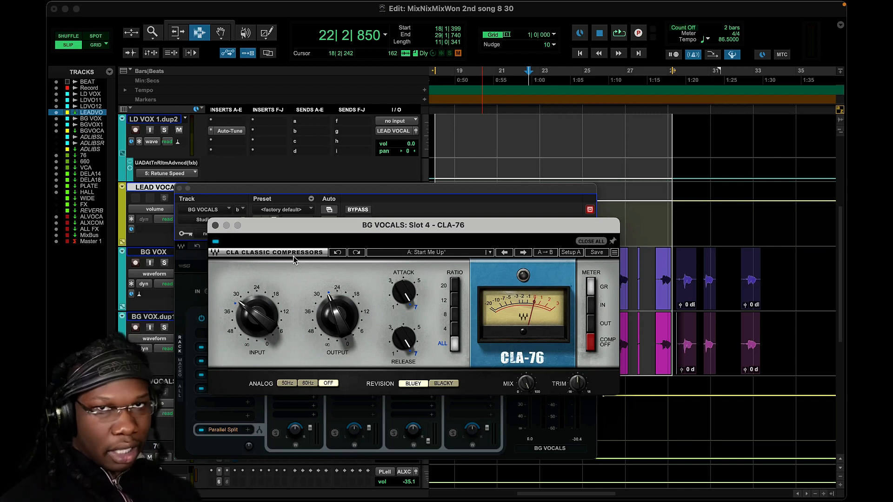
- Close the CLA-76 and StudioRack windows and review the EQ3 7-Band filter settings on BG VOCALS
{"action": "left_click", "coordinate": [215, 226]}
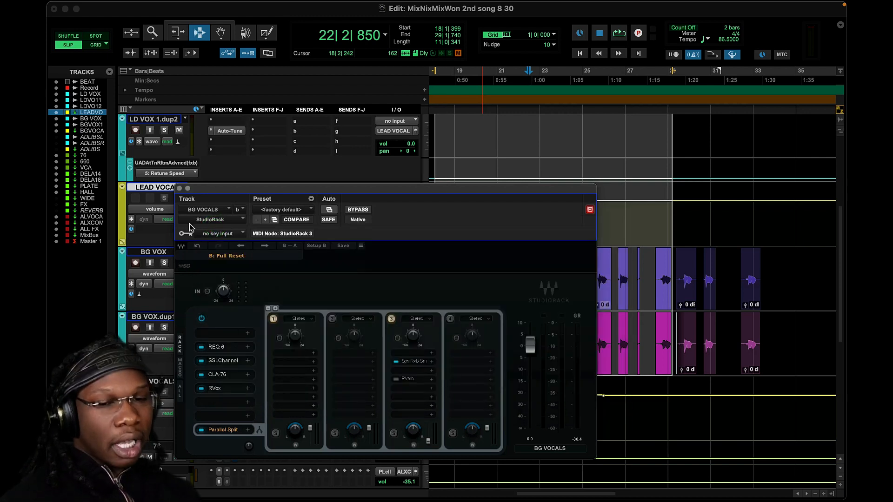
{"action": "left_click", "coordinate": [180, 188]}
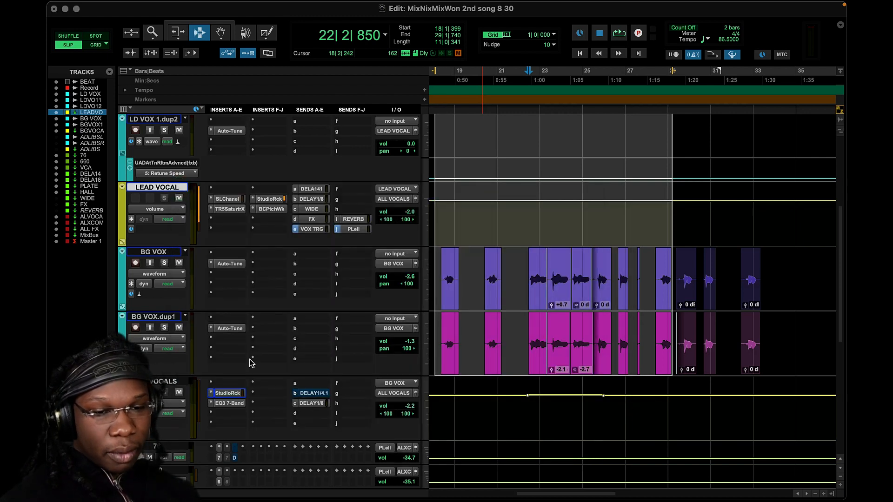
{"action": "left_click", "coordinate": [237, 404]}
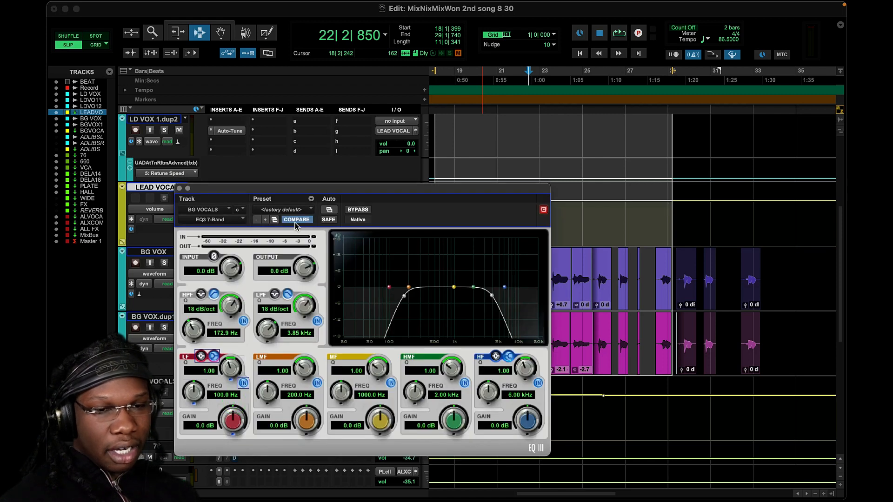
{"action": "left_click", "coordinate": [179, 188]}
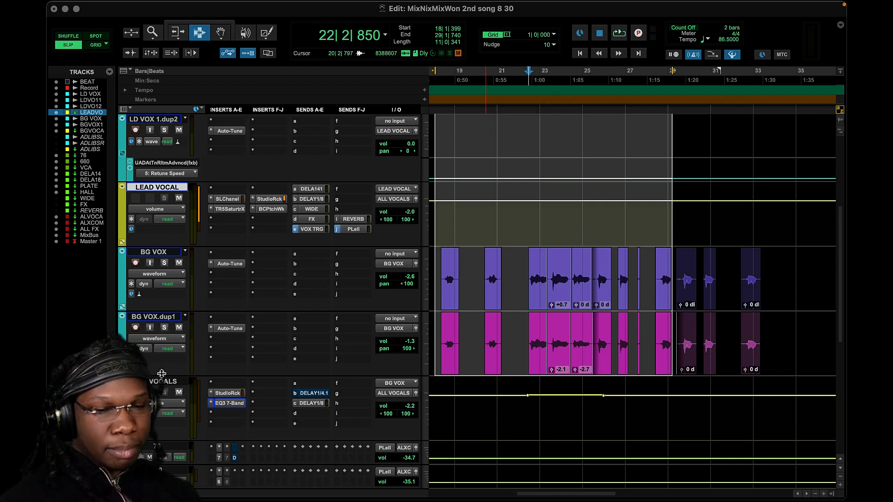
- Inspect the Auto-Tune settings on the DELAY 1/8 track and close the plugin window
{"action": "scroll", "coordinate": [238, 341], "scroll_direction": "down", "scroll_amount": 3}
{"action": "scroll", "coordinate": [241, 390], "scroll_direction": "down", "scroll_amount": 10}
{"action": "scroll", "coordinate": [224, 316], "scroll_direction": "up", "scroll_amount": 10}
{"action": "scroll", "coordinate": [223, 315], "scroll_direction": "down", "scroll_amount": 1}
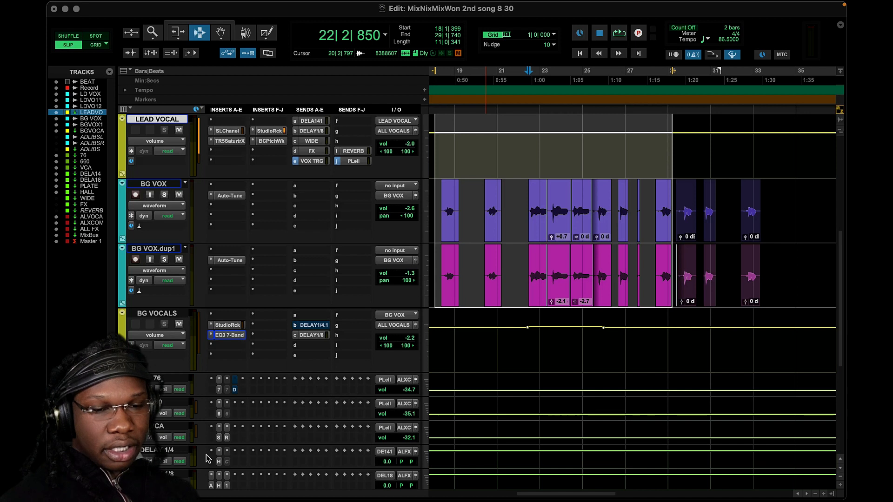
{"action": "left_click", "coordinate": [211, 485]}
{"action": "left_click_drag", "start_coordinate": [380, 185], "coordinate": [379, 103]}
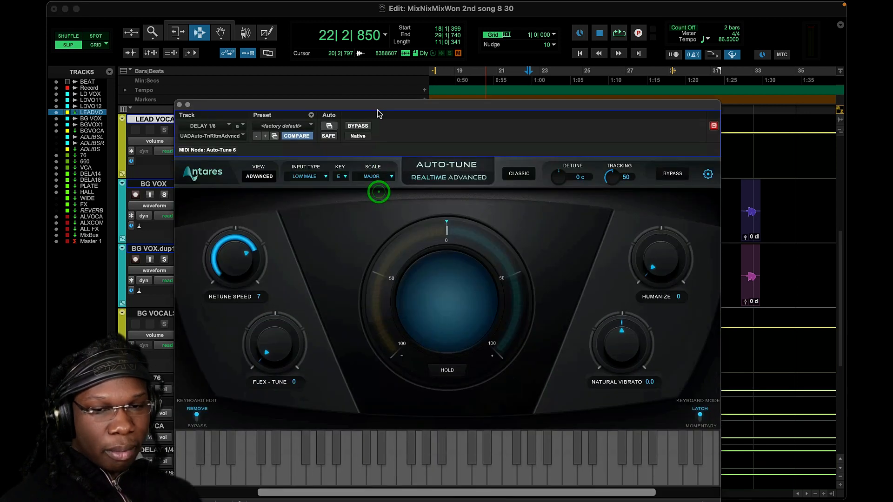
{"action": "left_click", "coordinate": [180, 105]}
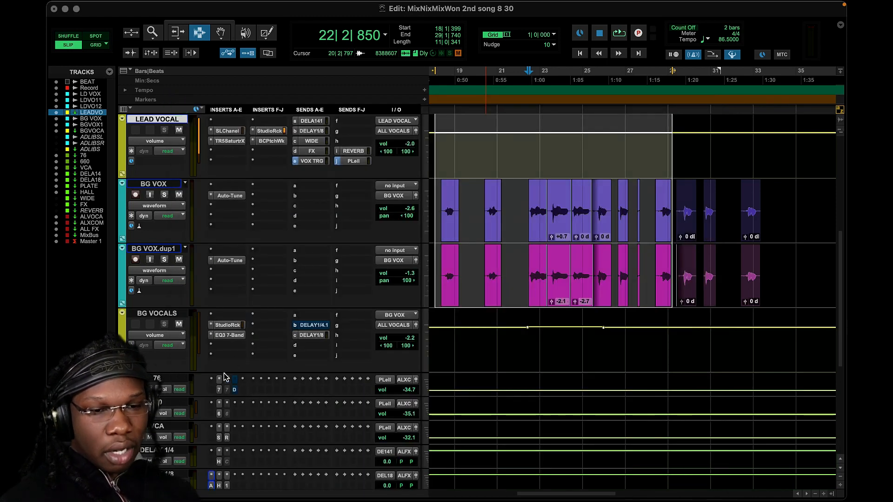
{"action": "left_click", "coordinate": [211, 485]}
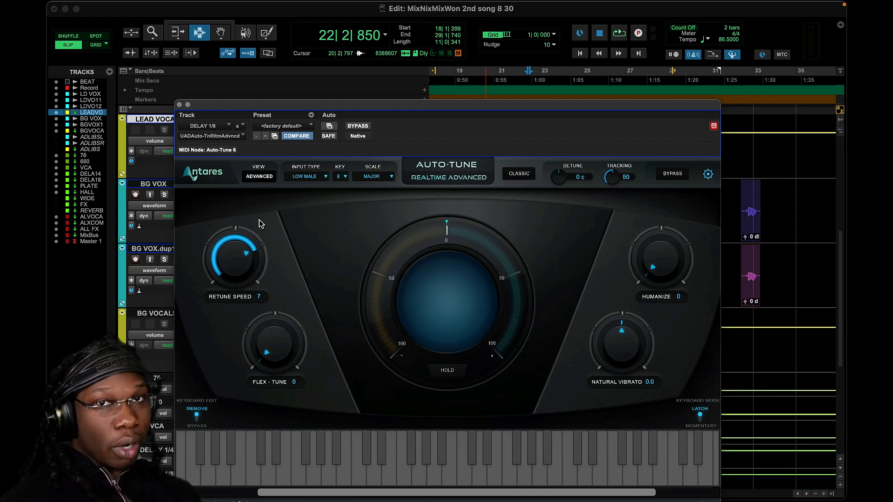
{"action": "left_click", "coordinate": [179, 105]}
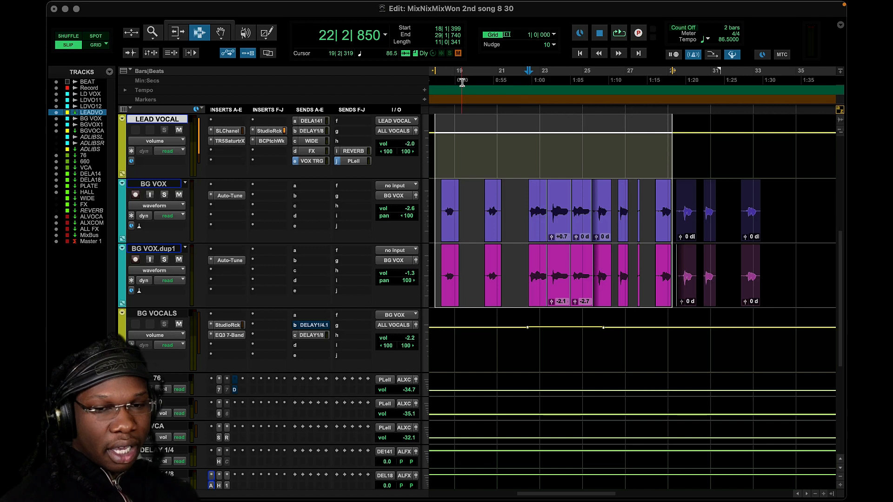
- Play the section while comparing the BG VOCALS send to DELAY 1/8 muted and unmuted, and close the send window
{"action": "left_click", "coordinate": [442, 83]}
{"action": "key", "text": "space"}
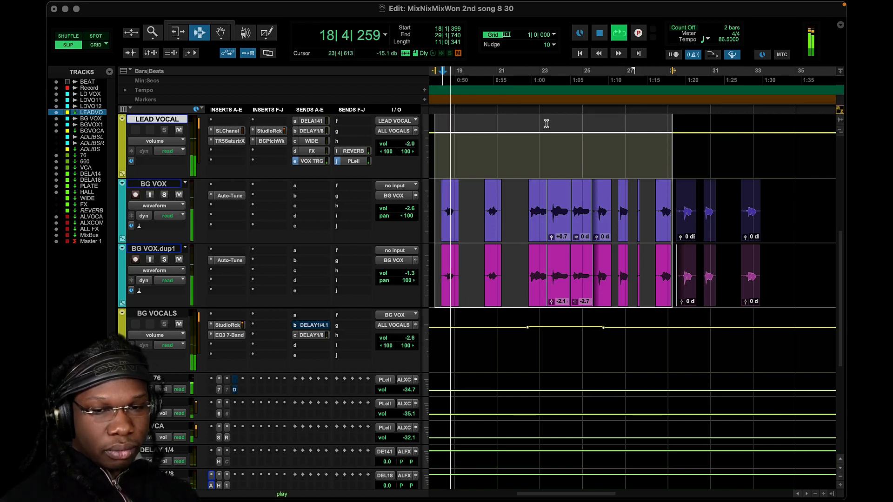
{"action": "left_click", "coordinate": [311, 335]}
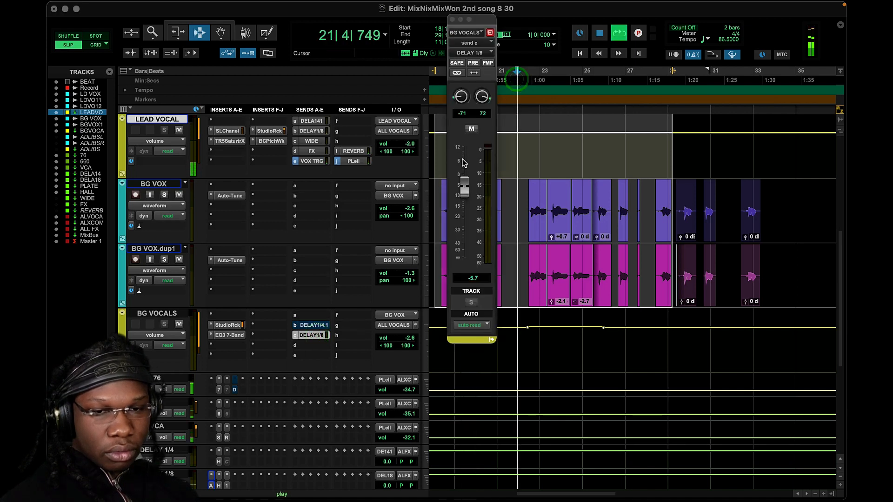
{"action": "left_click", "coordinate": [471, 129]}
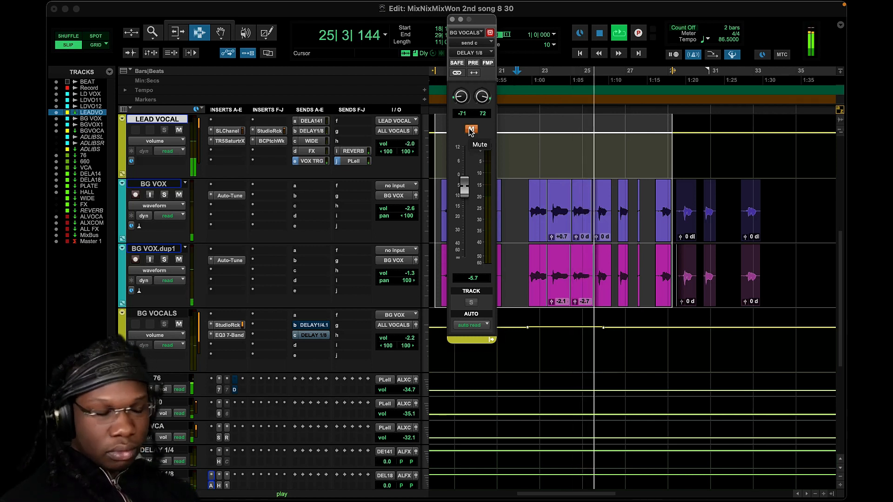
{"action": "key", "text": "space"}
{"action": "key", "text": "space"}
{"action": "left_click", "coordinate": [471, 132]}
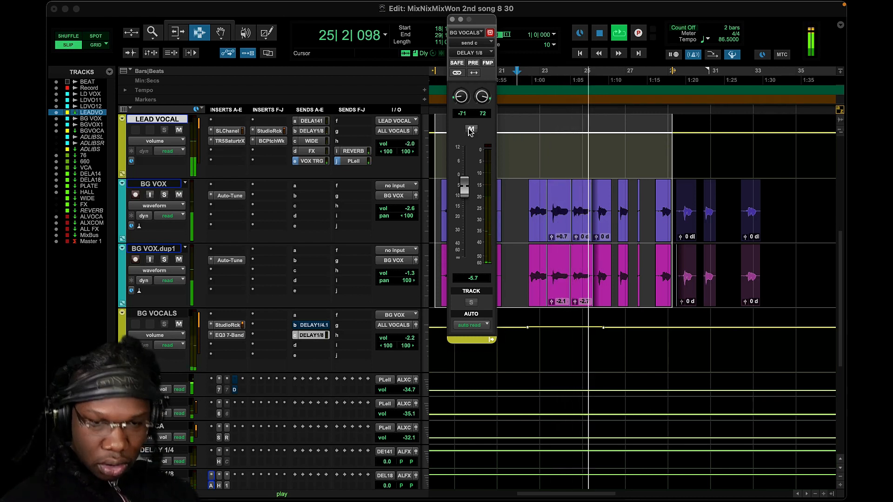
{"action": "key", "text": "space"}
{"action": "left_click", "coordinate": [453, 20]}
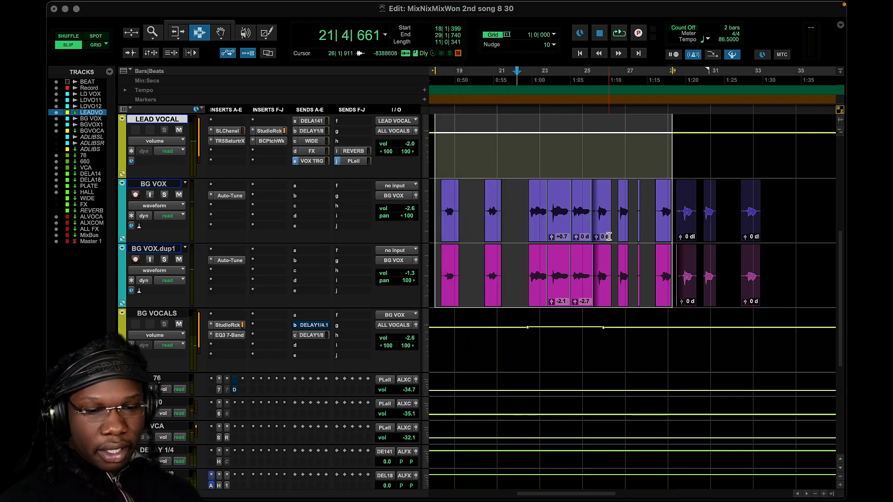
- Examine the clip gain values and the edits on the BG VOX and BG VOX.dup1 clips between bars 18 and 30
{"action": "key", "text": "t"}
{"action": "scroll", "coordinate": [609, 237], "scroll_direction": "right", "scroll_amount": 10}
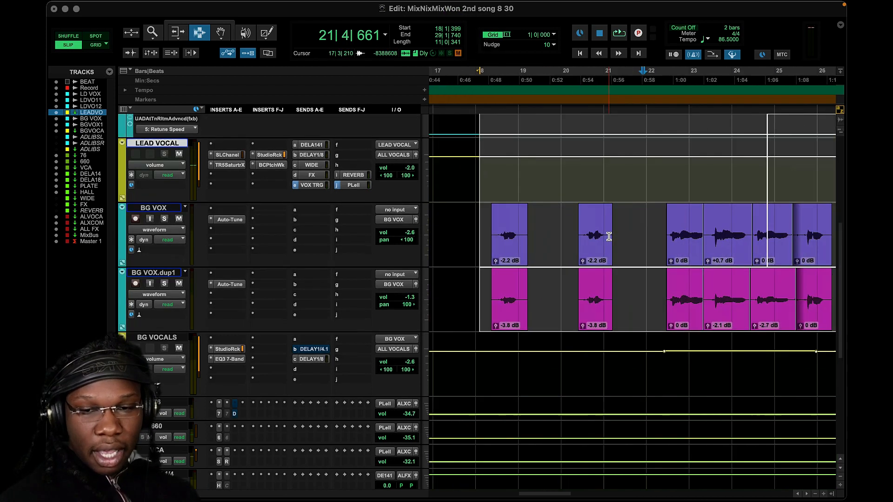
{"action": "scroll", "coordinate": [609, 236], "scroll_direction": "up", "scroll_amount": 1}
{"action": "scroll", "coordinate": [609, 236], "scroll_direction": "down", "scroll_amount": 2}
{"action": "scroll", "coordinate": [609, 236], "scroll_direction": "up", "scroll_amount": 2}
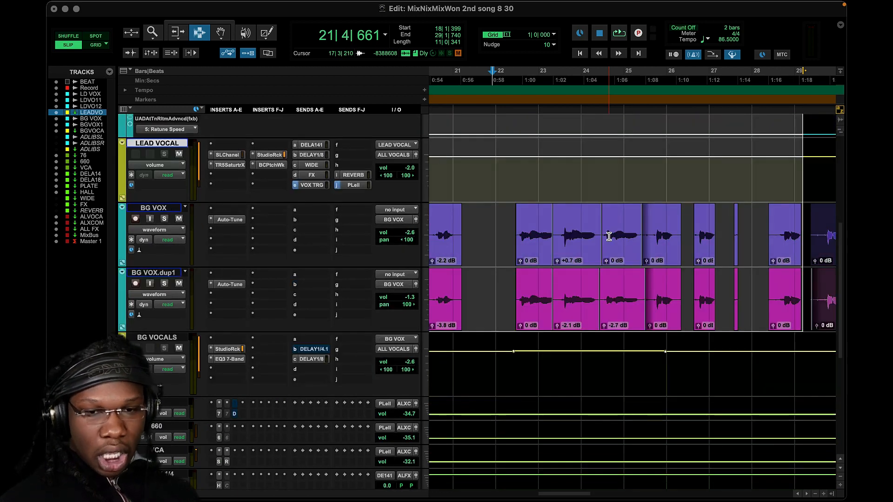
{"action": "scroll", "coordinate": [609, 236], "scroll_direction": "up", "scroll_amount": 3}
{"action": "scroll", "coordinate": [609, 236], "scroll_direction": "down", "scroll_amount": 1}
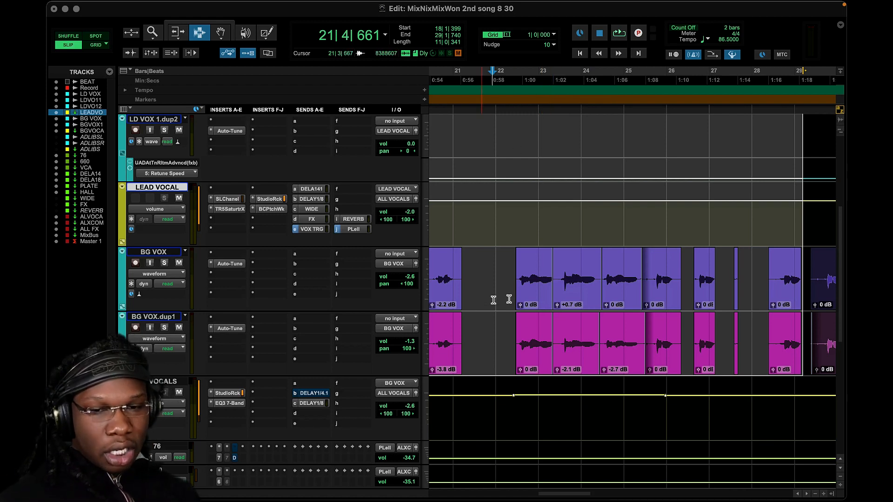
{"action": "scroll", "coordinate": [520, 310], "scroll_direction": "left", "scroll_amount": 2}
{"action": "scroll", "coordinate": [521, 310], "scroll_direction": "left", "scroll_amount": 2}
{"action": "scroll", "coordinate": [498, 287], "scroll_direction": "left", "scroll_amount": 3}
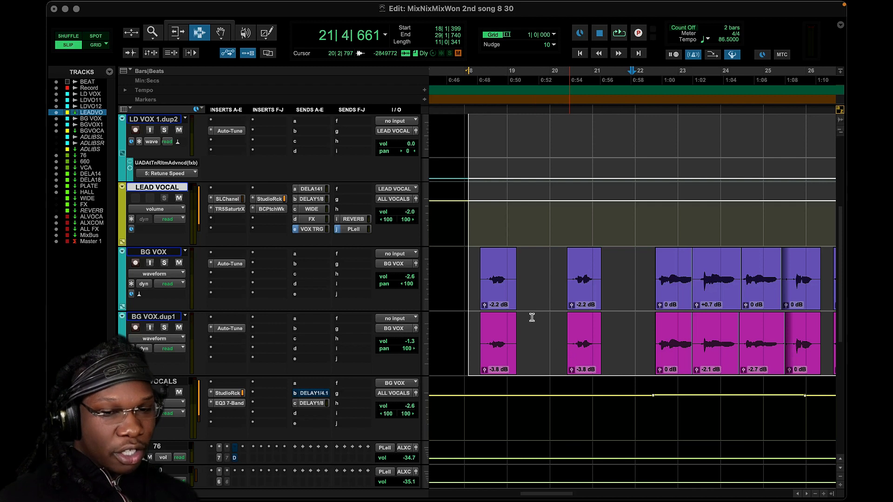
{"action": "scroll", "coordinate": [538, 338], "scroll_direction": "right", "scroll_amount": 3}
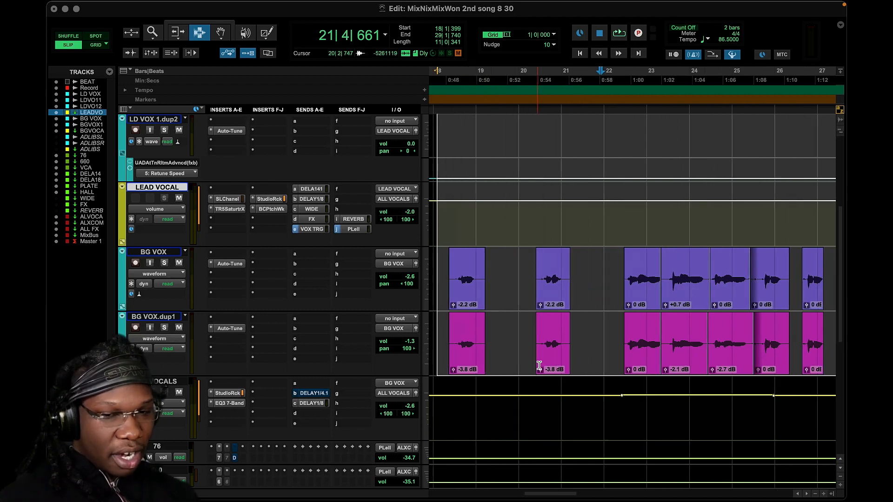
{"action": "scroll", "coordinate": [539, 365], "scroll_direction": "right", "scroll_amount": 12}
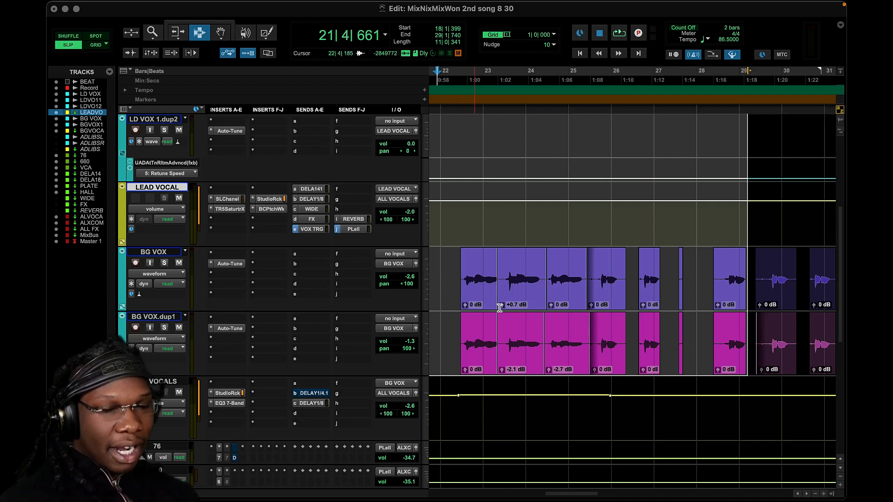
{"action": "scroll", "coordinate": [530, 305], "scroll_direction": "right", "scroll_amount": 2}
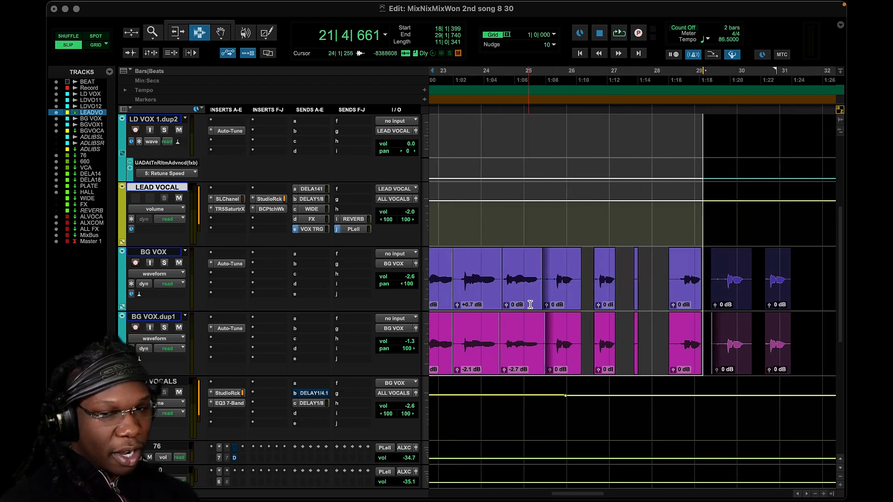
{"action": "scroll", "coordinate": [530, 304], "scroll_direction": "left", "scroll_amount": 5}
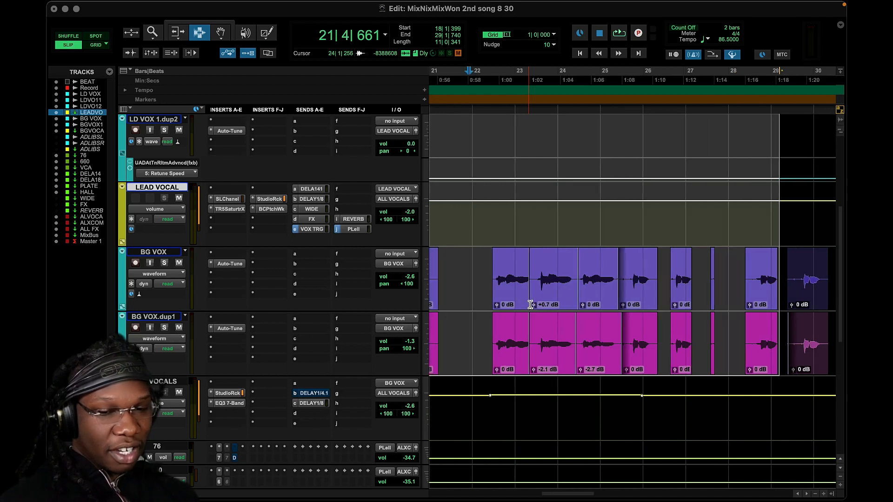
{"action": "scroll", "coordinate": [530, 305], "scroll_direction": "right", "scroll_amount": 5}
{"action": "scroll", "coordinate": [530, 305], "scroll_direction": "left", "scroll_amount": 4}
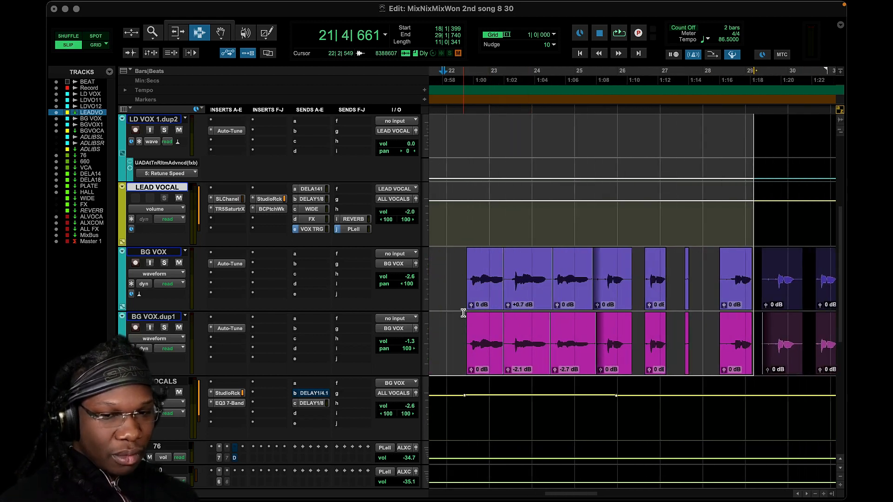
{"action": "scroll", "coordinate": [466, 315], "scroll_direction": "left", "scroll_amount": 12}
{"action": "scroll", "coordinate": [466, 315], "scroll_direction": "left", "scroll_amount": 7}
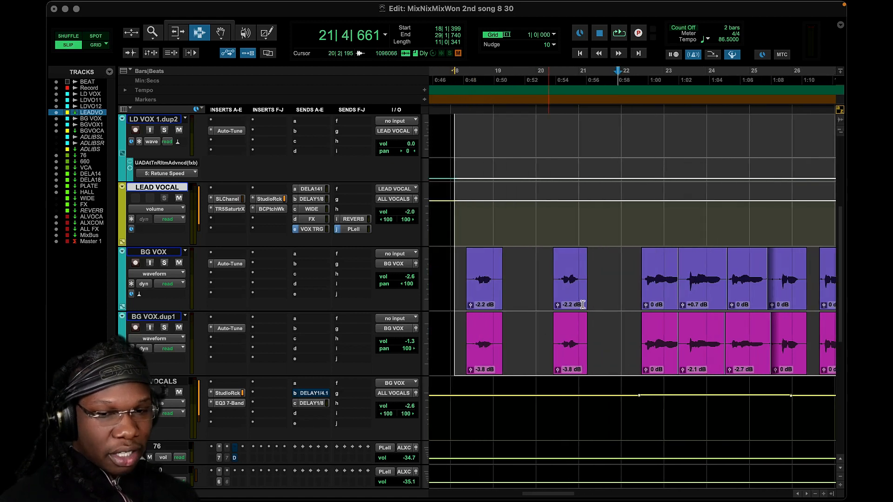
- Play the section from just before bar 22 to hear the background vocals with the lead, and stop around bar 29
{"action": "key", "text": "space"}
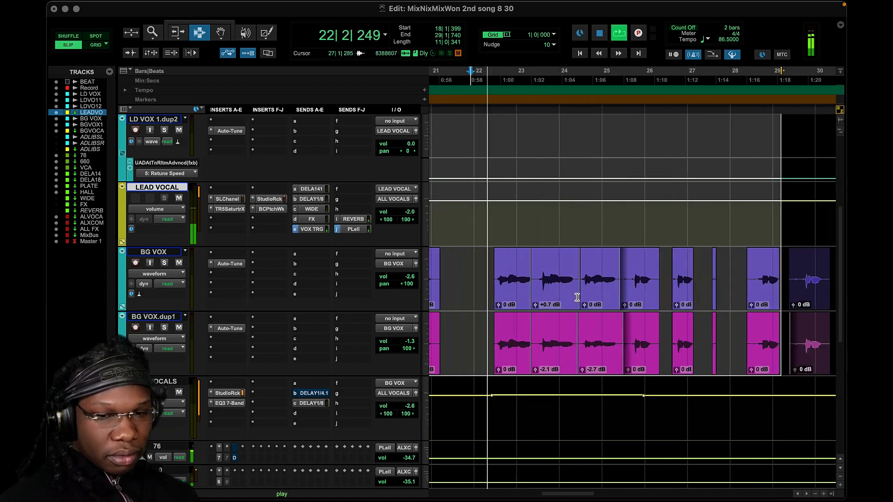
{"action": "scroll", "coordinate": [577, 297], "scroll_direction": "right", "scroll_amount": 5}
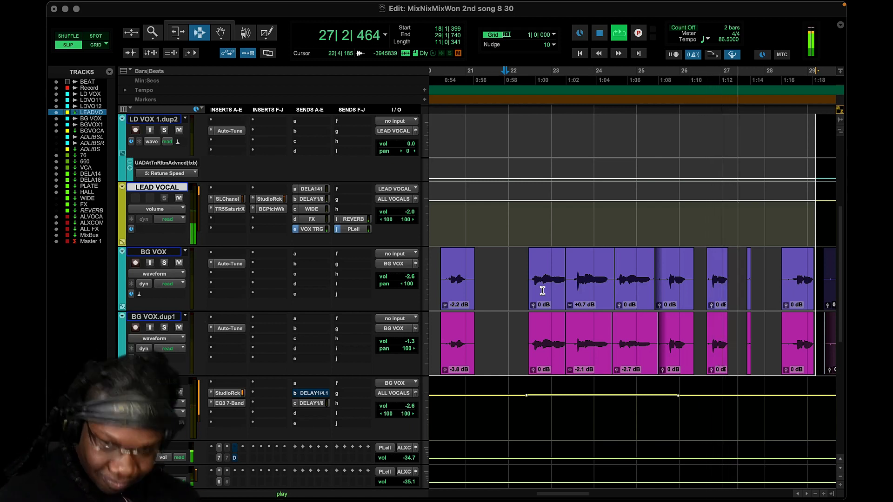
{"action": "scroll", "coordinate": [672, 387], "scroll_direction": "down", "scroll_amount": 3}
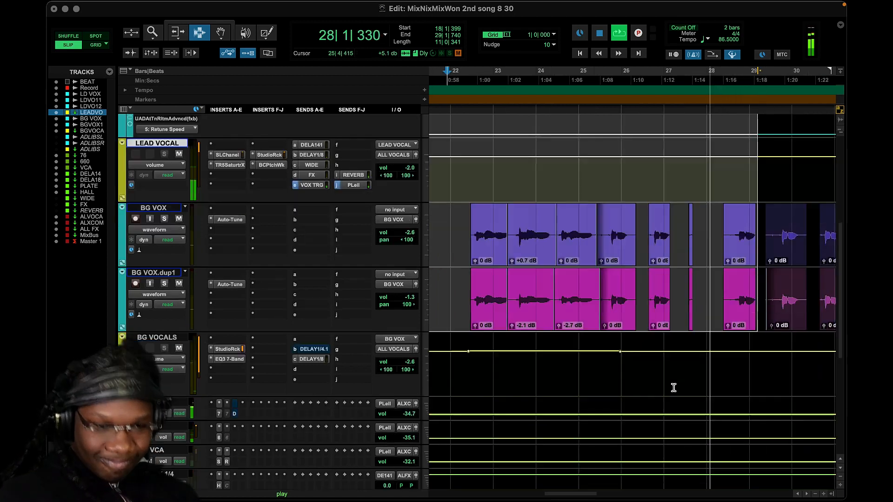
{"action": "scroll", "coordinate": [673, 387], "scroll_direction": "up", "scroll_amount": 3}
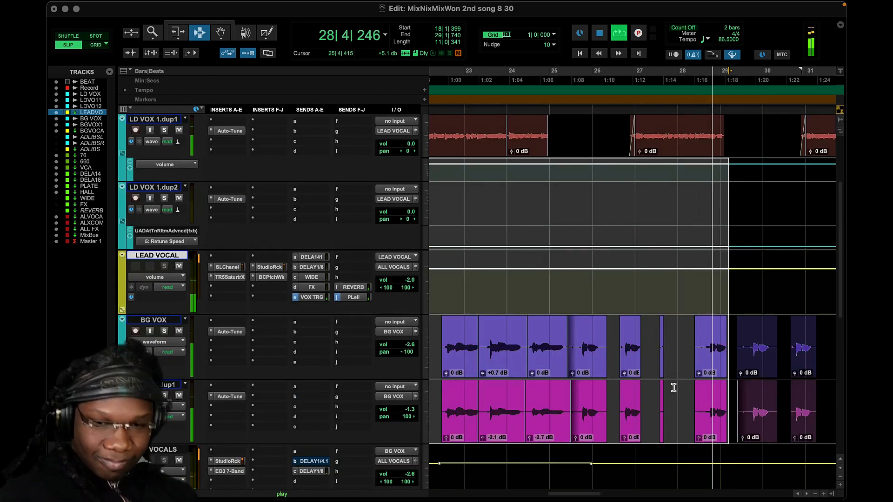
{"action": "key", "text": "space"}
{"action": "scroll", "coordinate": [673, 387], "scroll_direction": "down", "scroll_amount": 5}
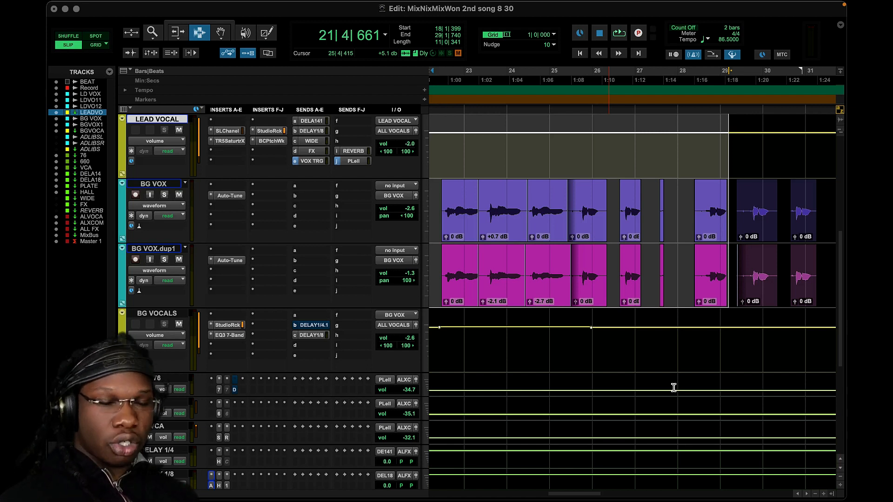
- Review the BG VOCALS StudioRack chain once more and check the insert on the ALL VOCALS bus
{"action": "left_click", "coordinate": [227, 325]}
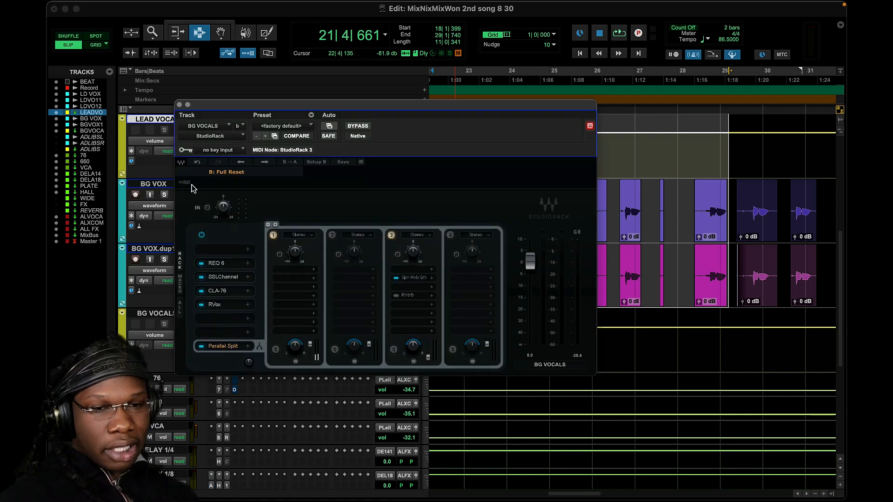
{"action": "left_click", "coordinate": [179, 103]}
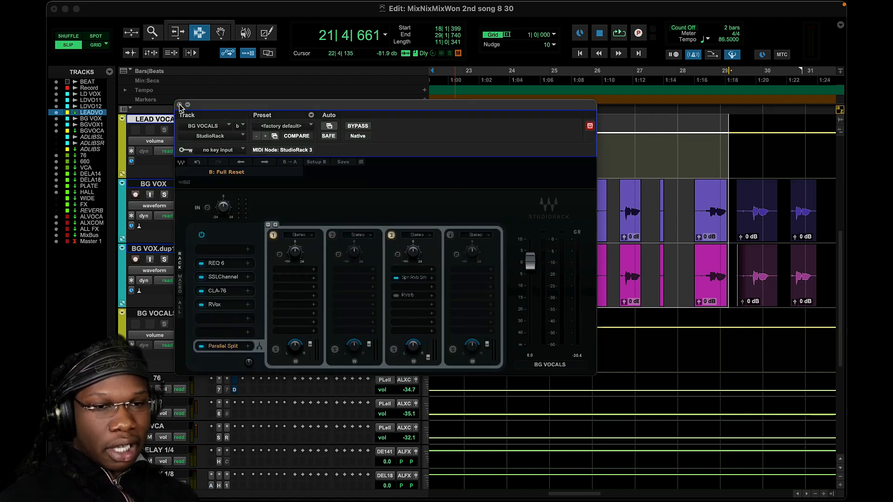
{"action": "scroll", "coordinate": [265, 342], "scroll_direction": "down", "scroll_amount": 5}
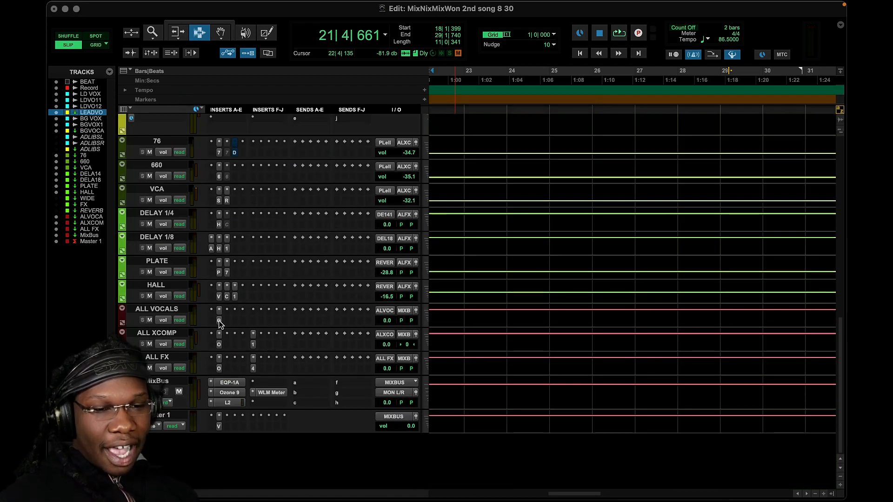
{"action": "scroll", "coordinate": [219, 320], "scroll_direction": "up", "scroll_amount": 3}
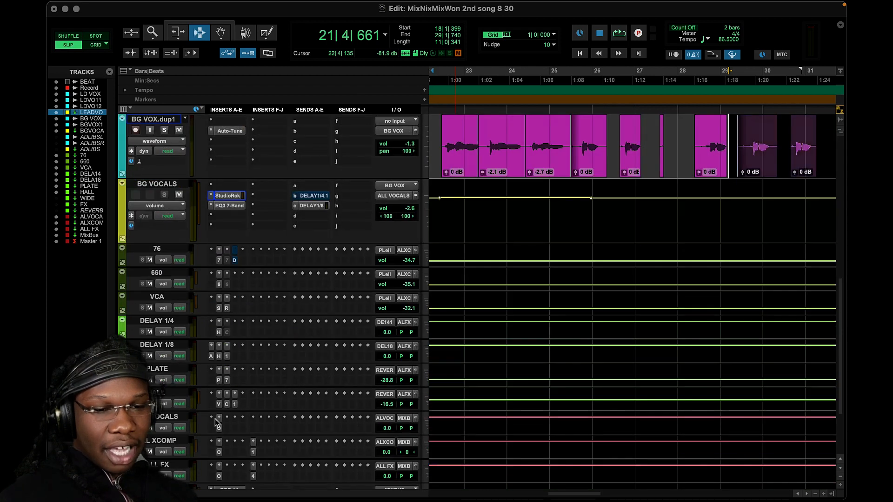
{"action": "left_click", "coordinate": [218, 428]}
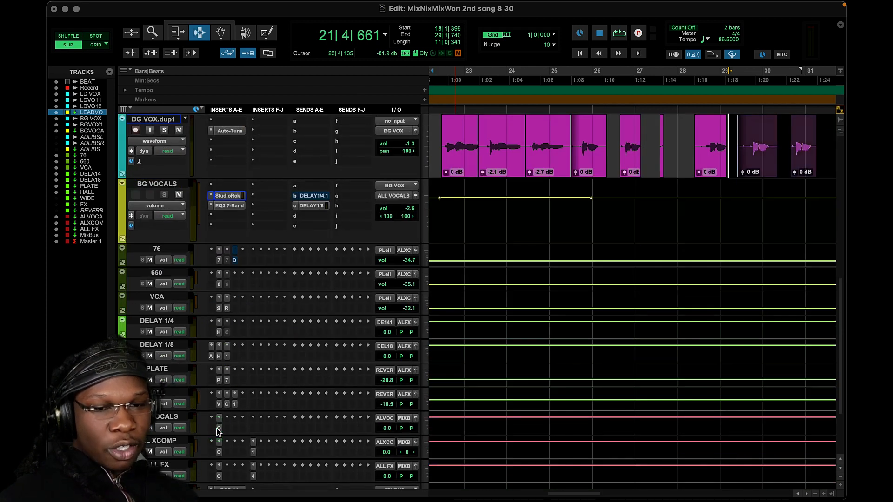
{"action": "left_click", "coordinate": [218, 428]}
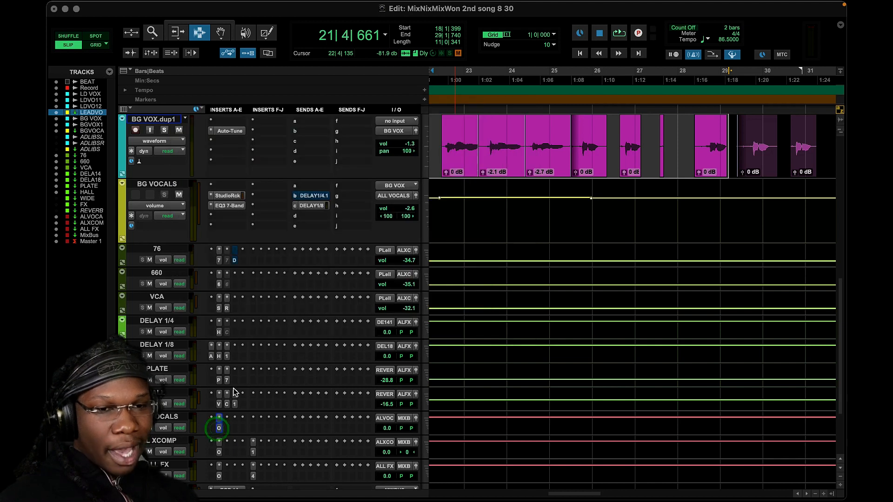
{"action": "scroll", "coordinate": [230, 405], "scroll_direction": "up", "scroll_amount": 6}
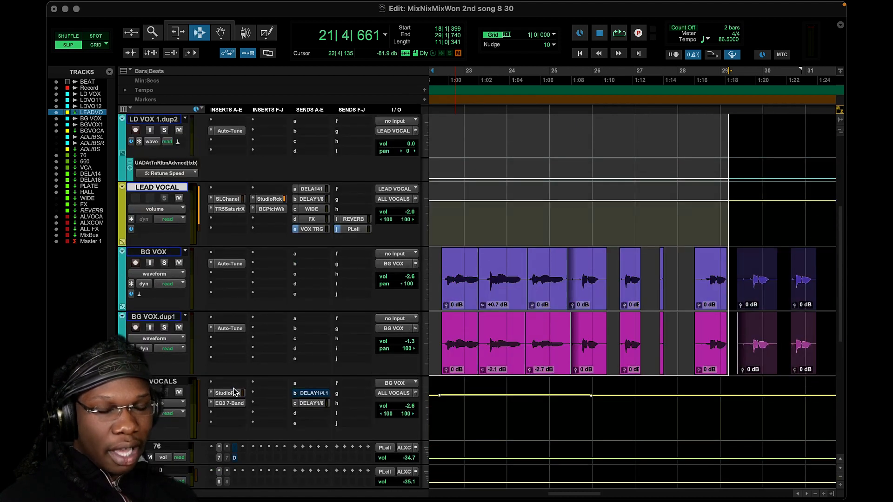
{"action": "scroll", "coordinate": [234, 392], "scroll_direction": "down", "scroll_amount": 2}
{"action": "scroll", "coordinate": [234, 392], "scroll_direction": "up", "scroll_amount": 2}
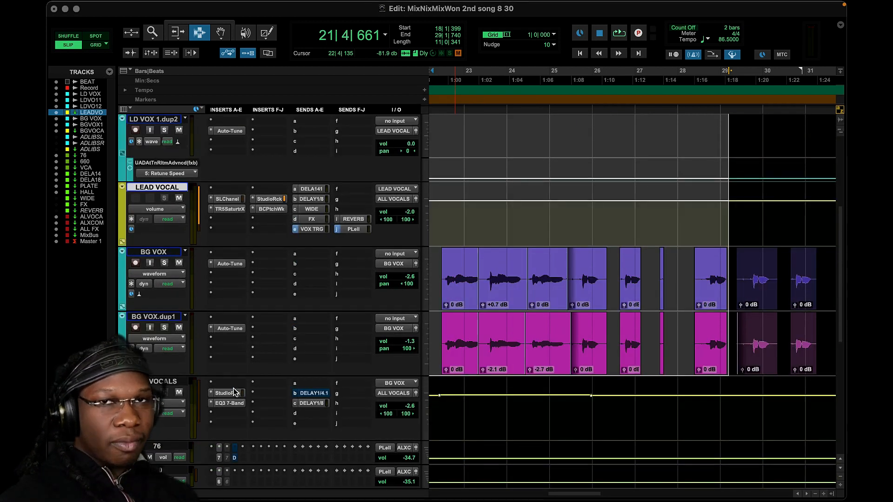